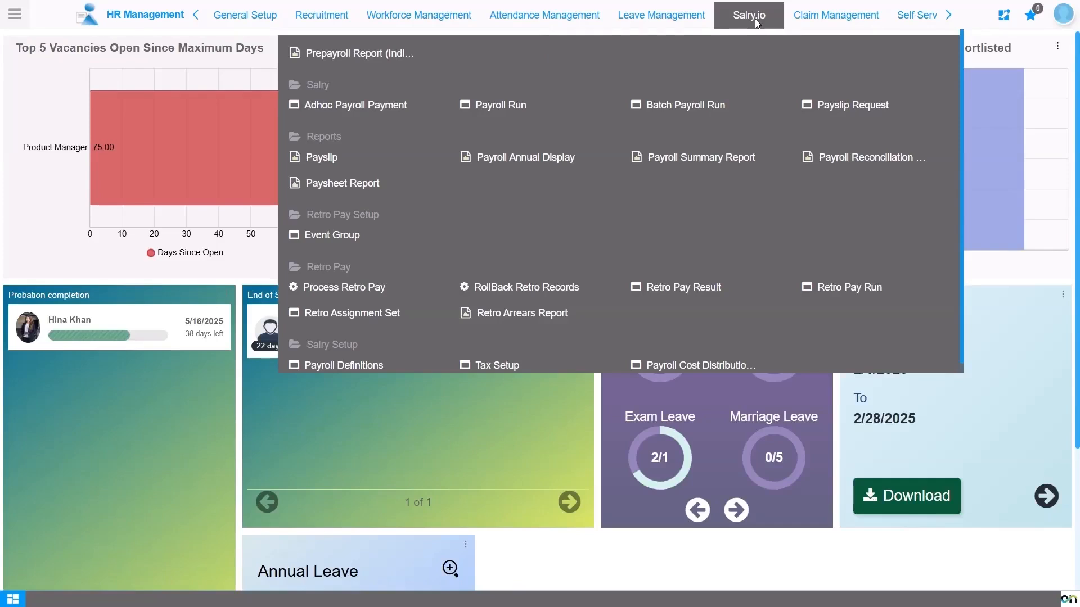
Step: Open the Payroll Run window and start a new payroll run record
left_click(494, 105)
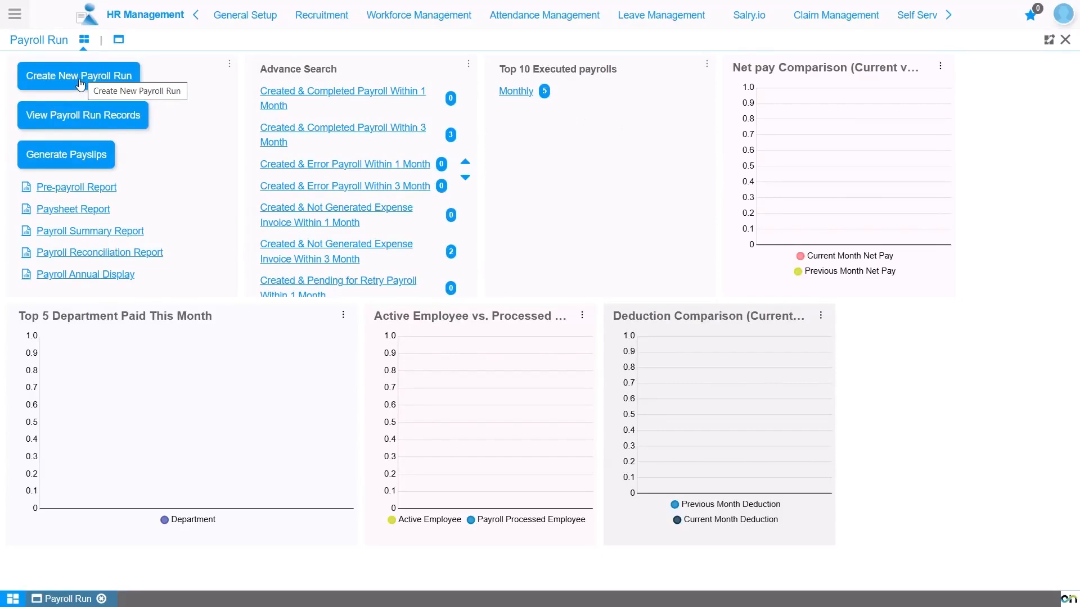
left_click(117, 40)
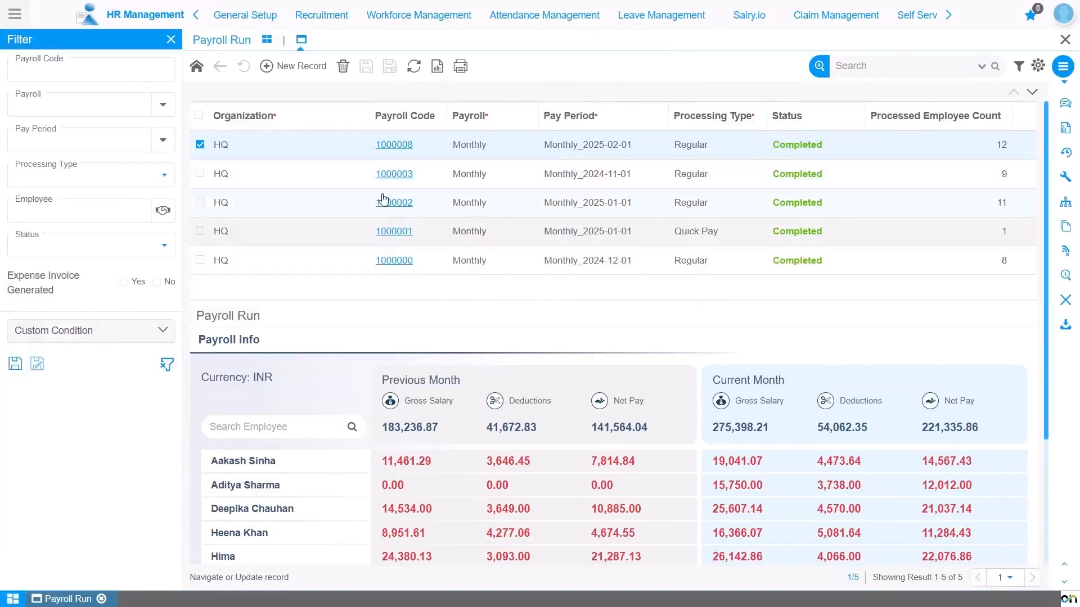
left_click(267, 41)
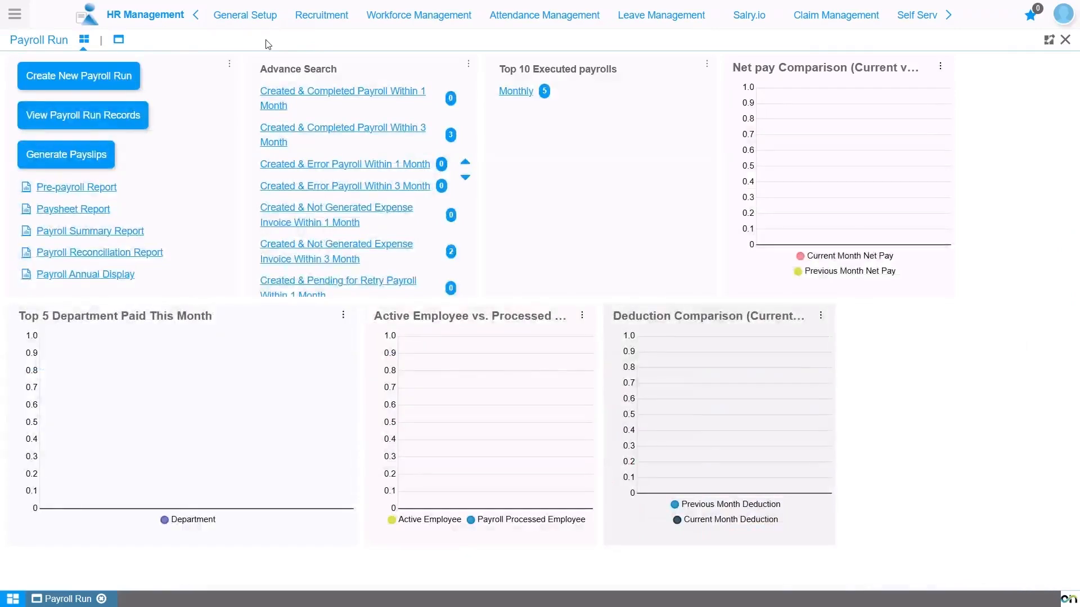
left_click(72, 82)
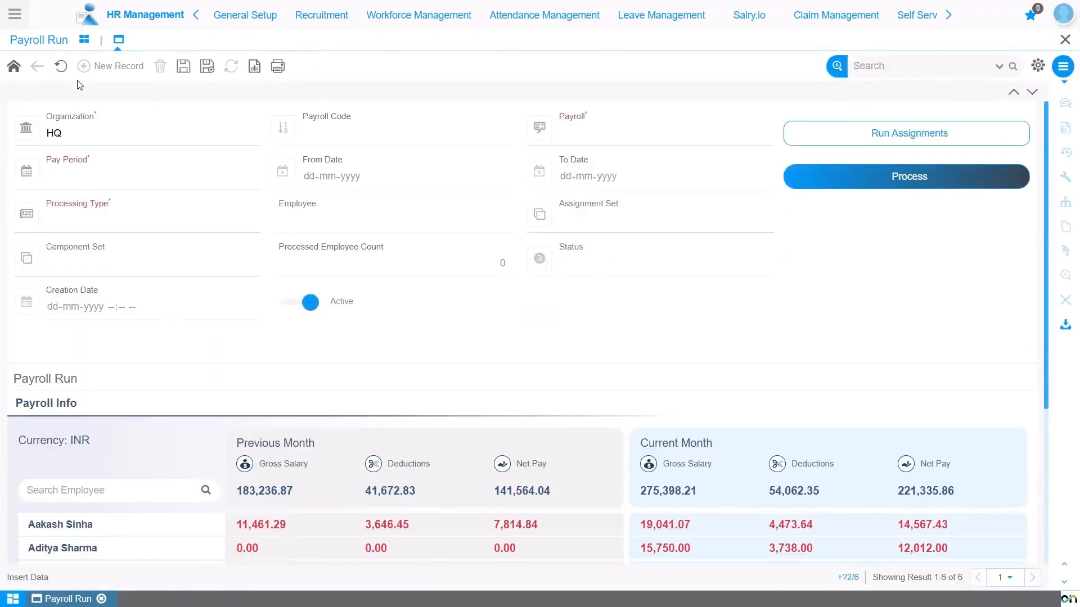
Step: Keep HQ as the organization, set the payroll to Monthly and choose the pay period Monthly_2025-03-01
left_click(140, 135)
left_click(136, 137)
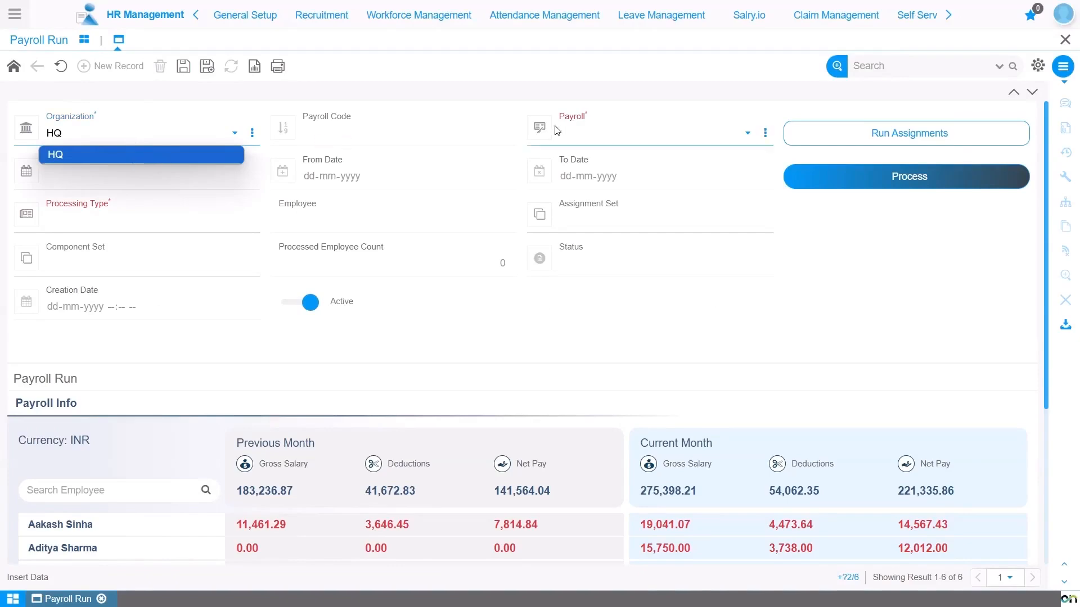
left_click(595, 133)
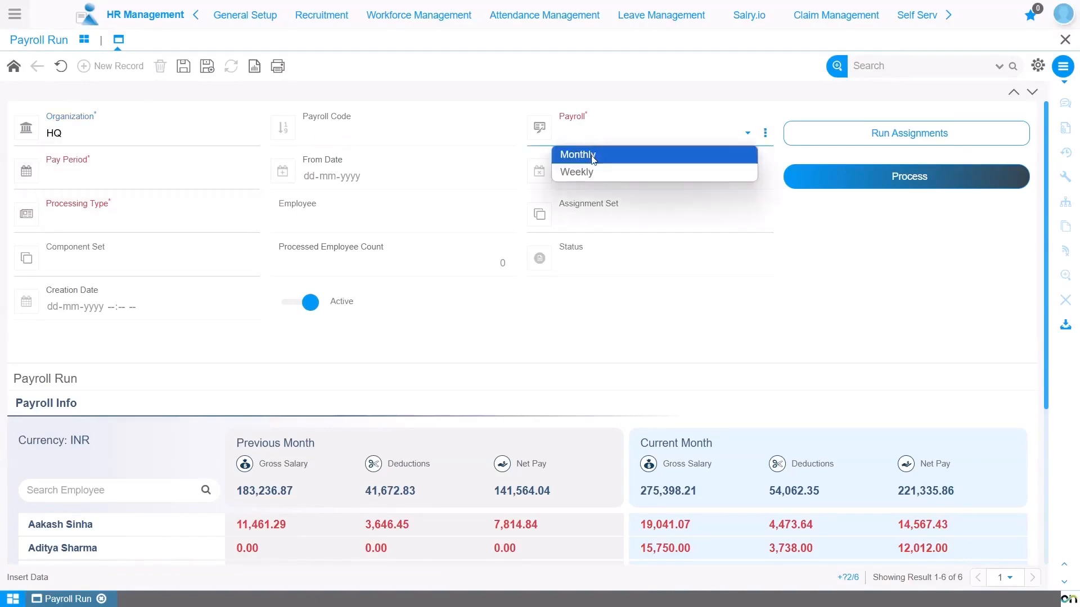
left_click(578, 154)
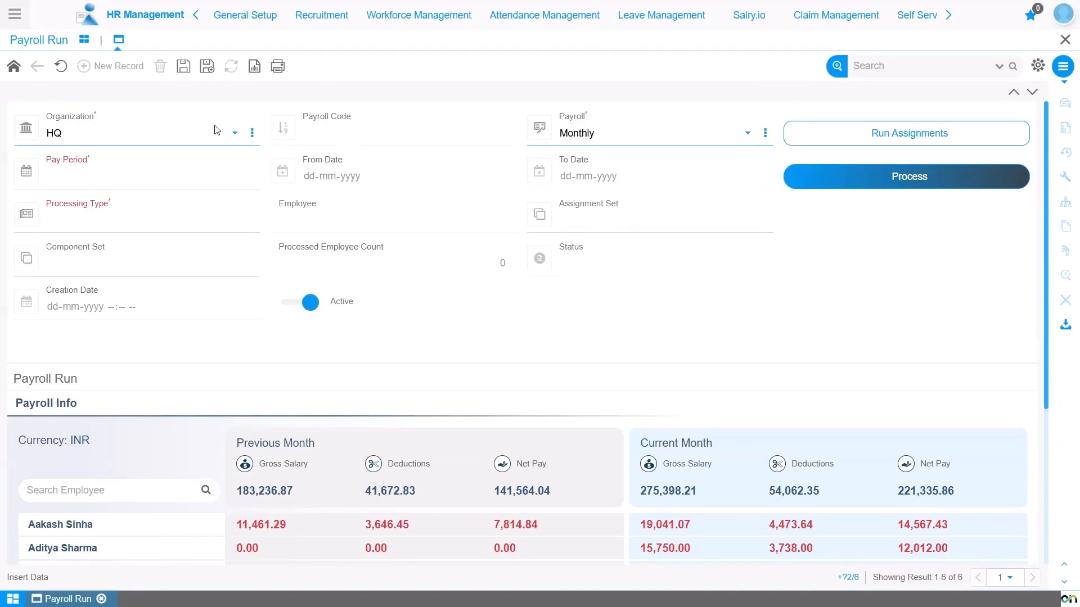
left_click(197, 175)
type("2")
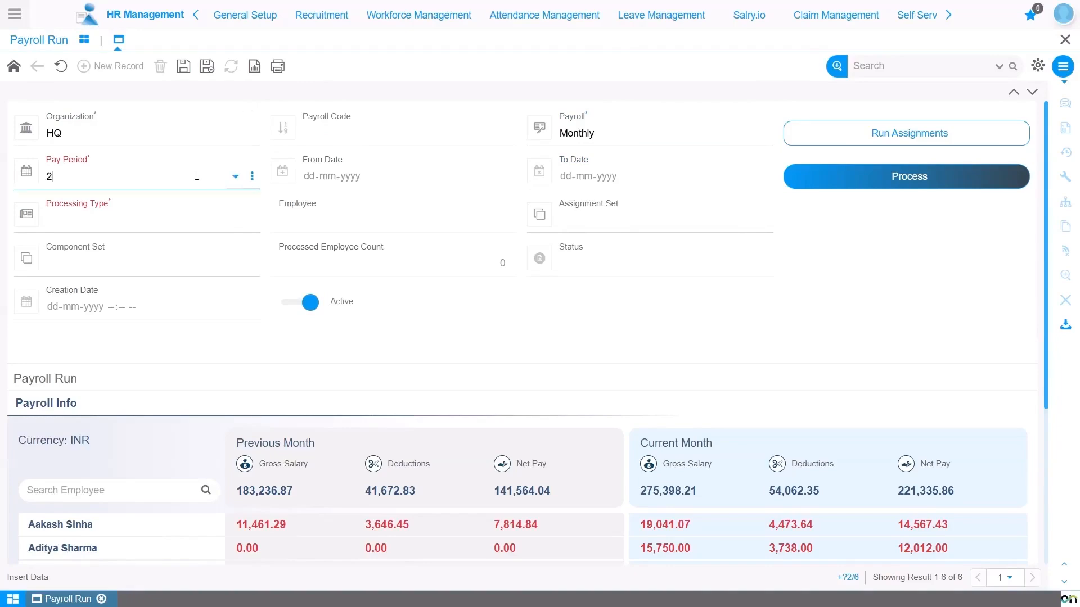
type("025")
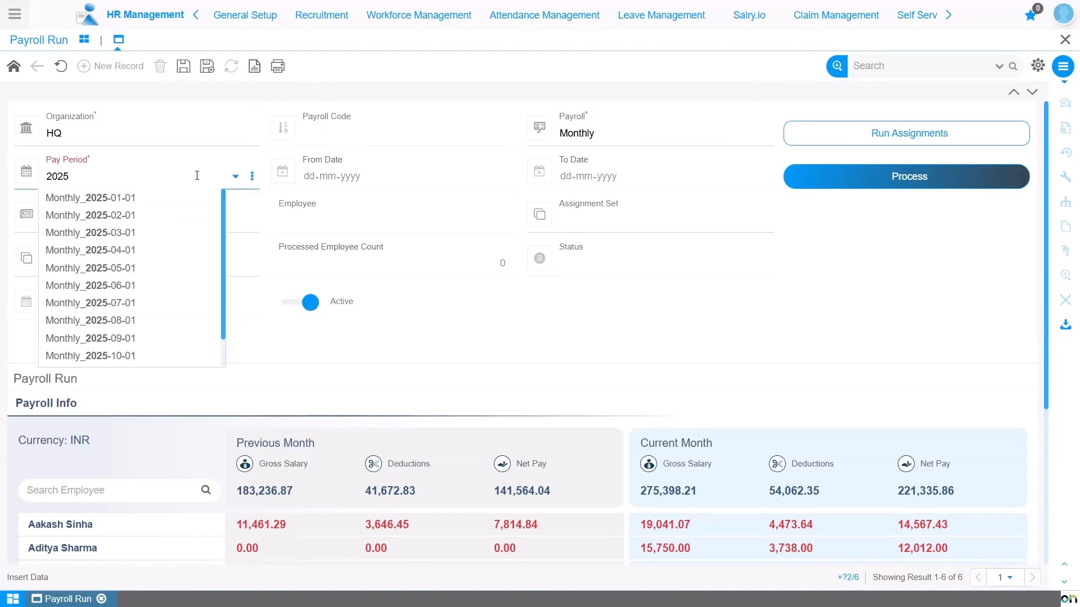
left_click(167, 233)
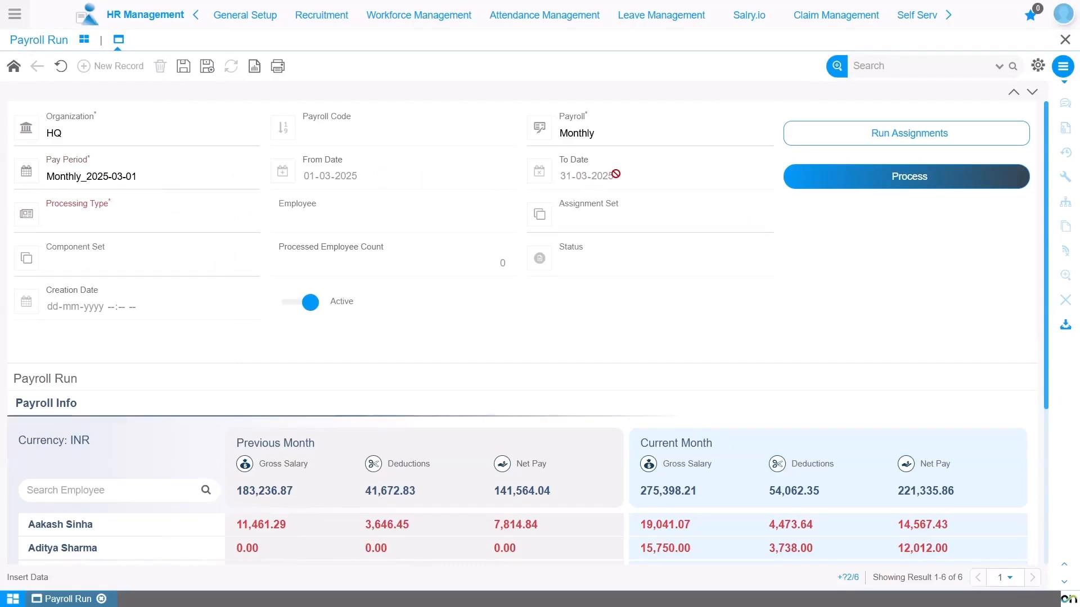
Step: Set the processing type to Regular and save the payroll run record
left_click(194, 221)
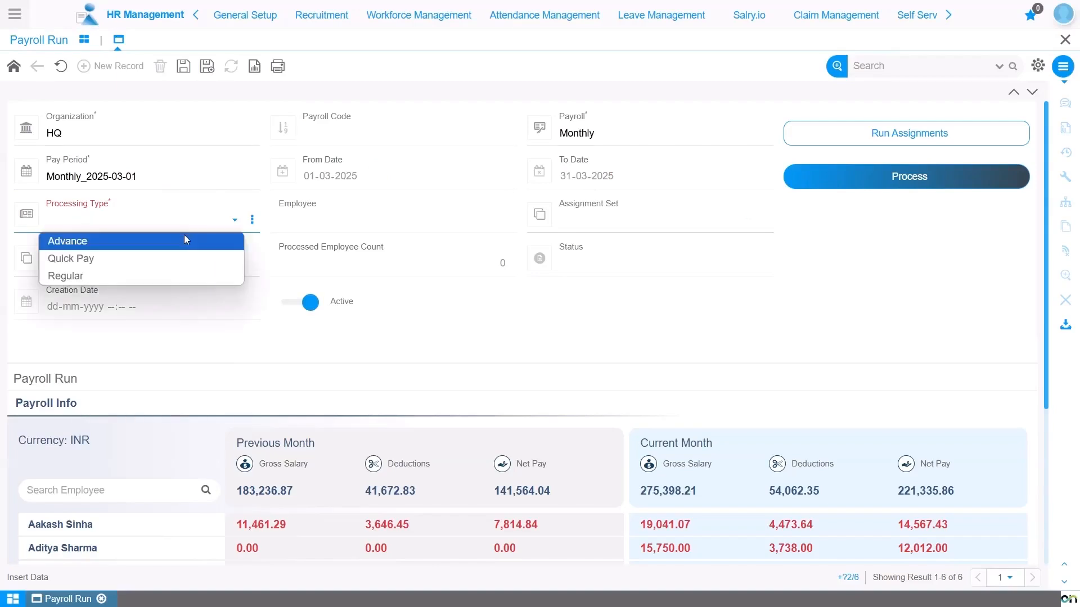
left_click(171, 276)
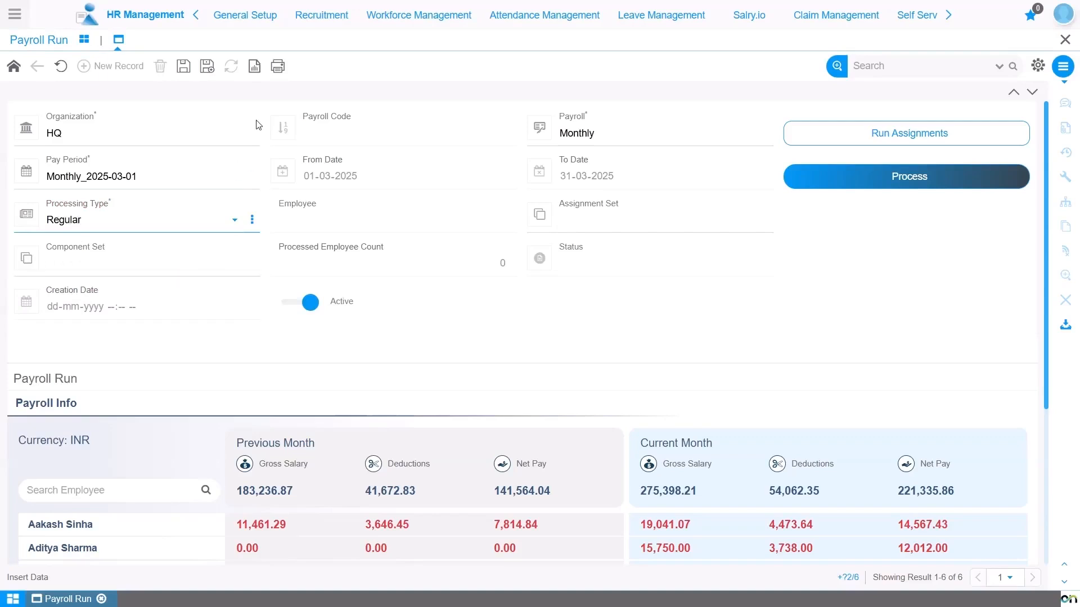
left_click(187, 67)
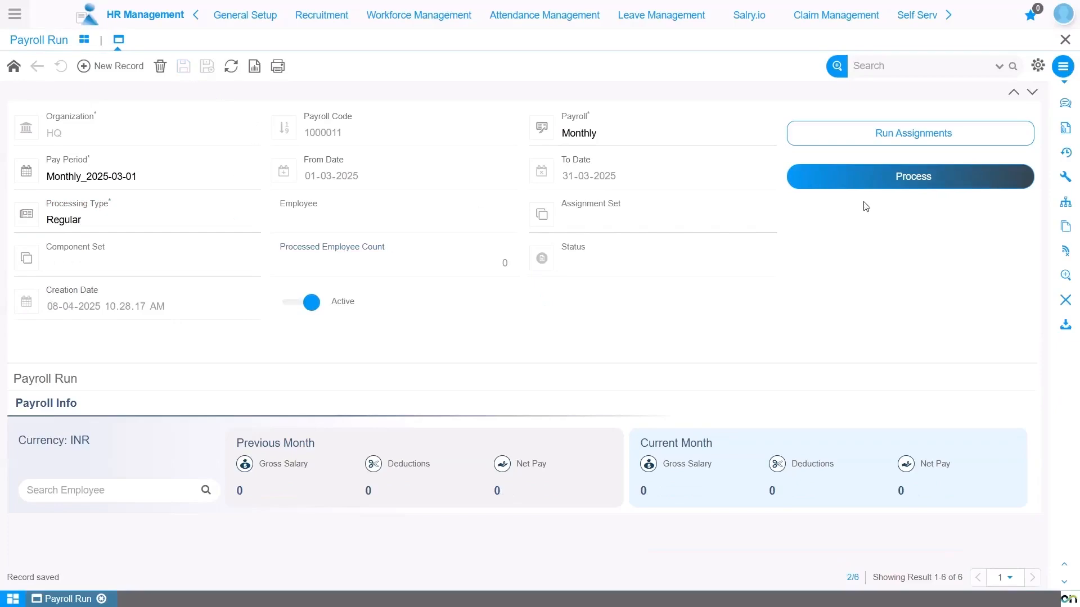
Step: Process the saved payroll run as a background process and check its run assignments
left_click(903, 184)
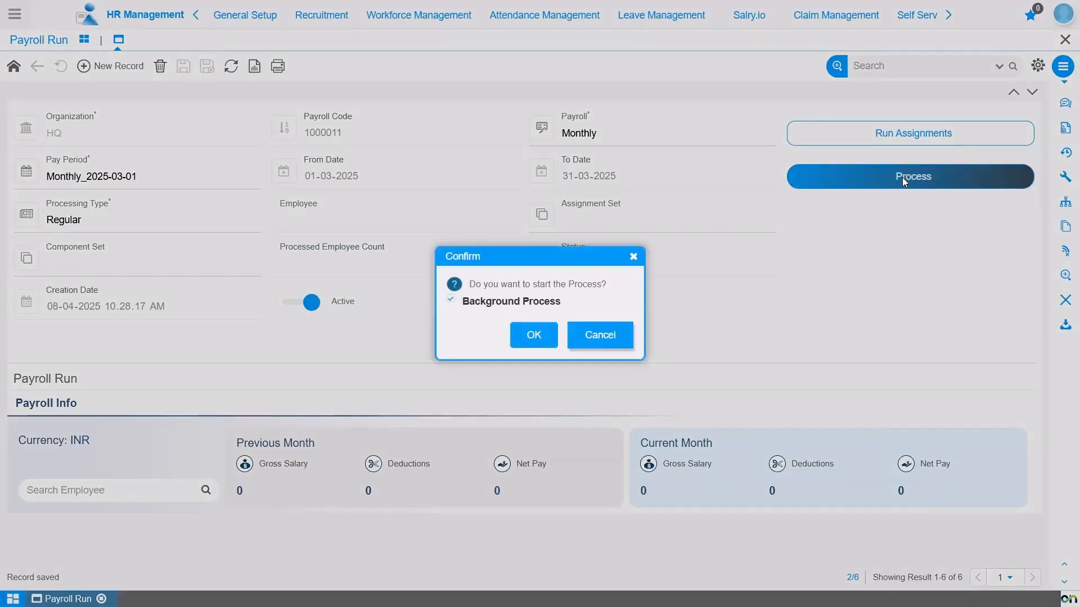
left_click(527, 336)
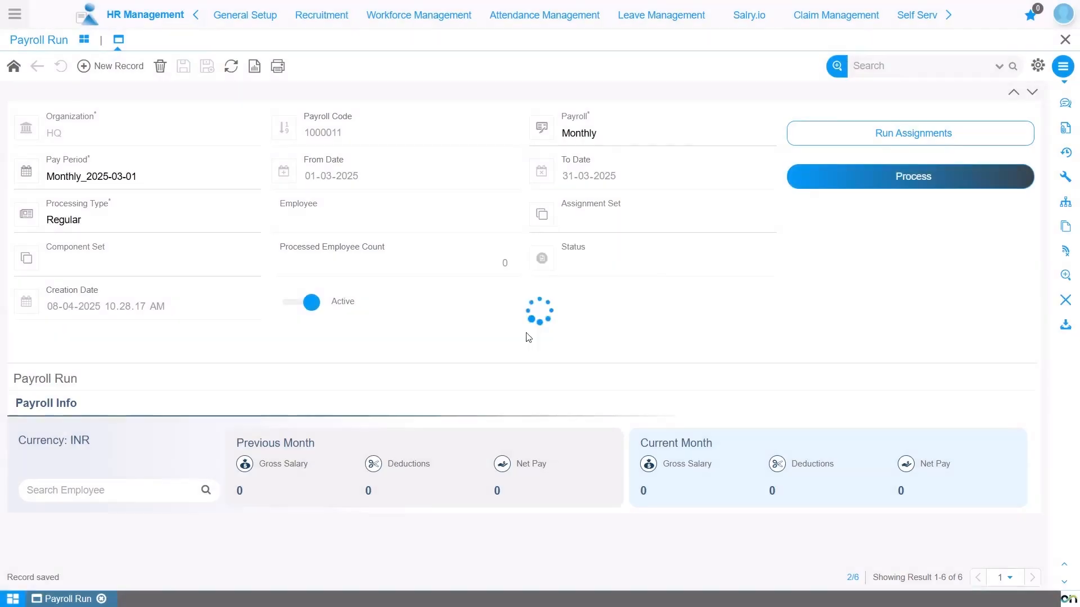
left_click(872, 133)
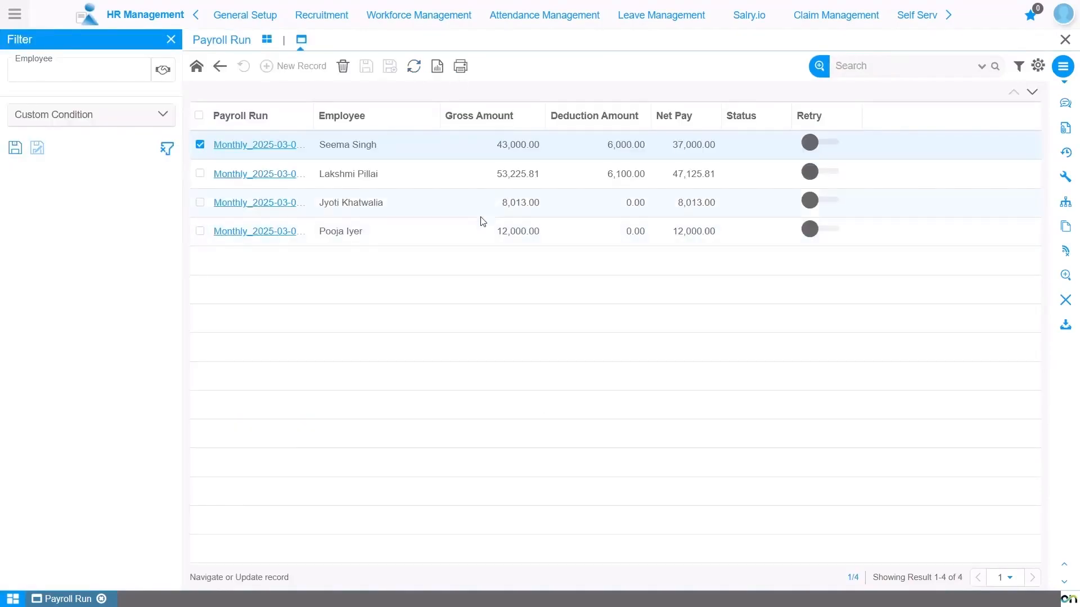
left_click(415, 67)
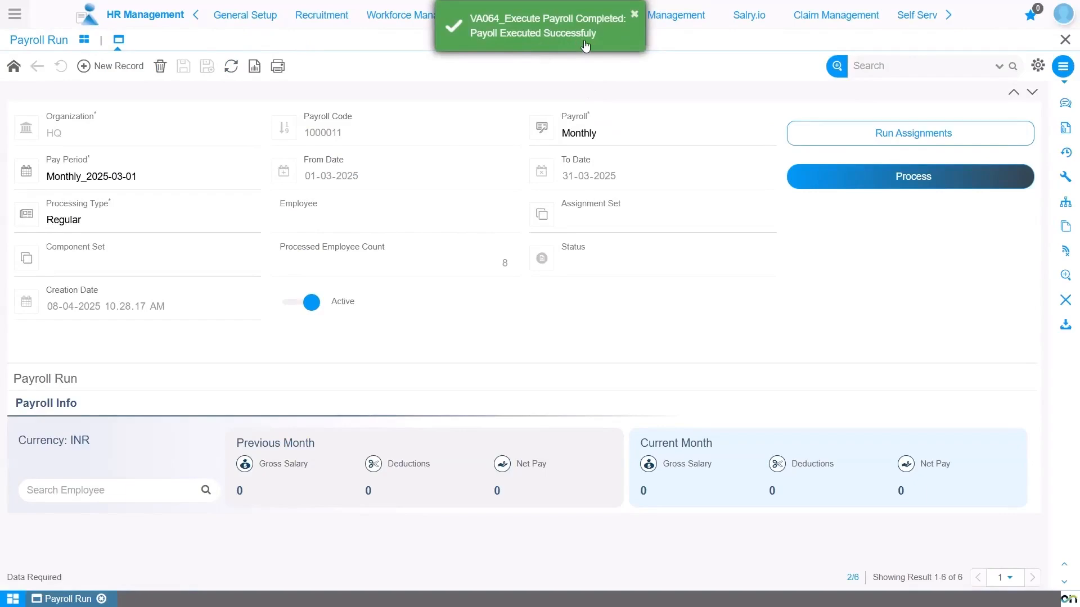
Step: Refresh the payroll run and go back to the Monthly_2025-03-01 record
left_click(231, 66)
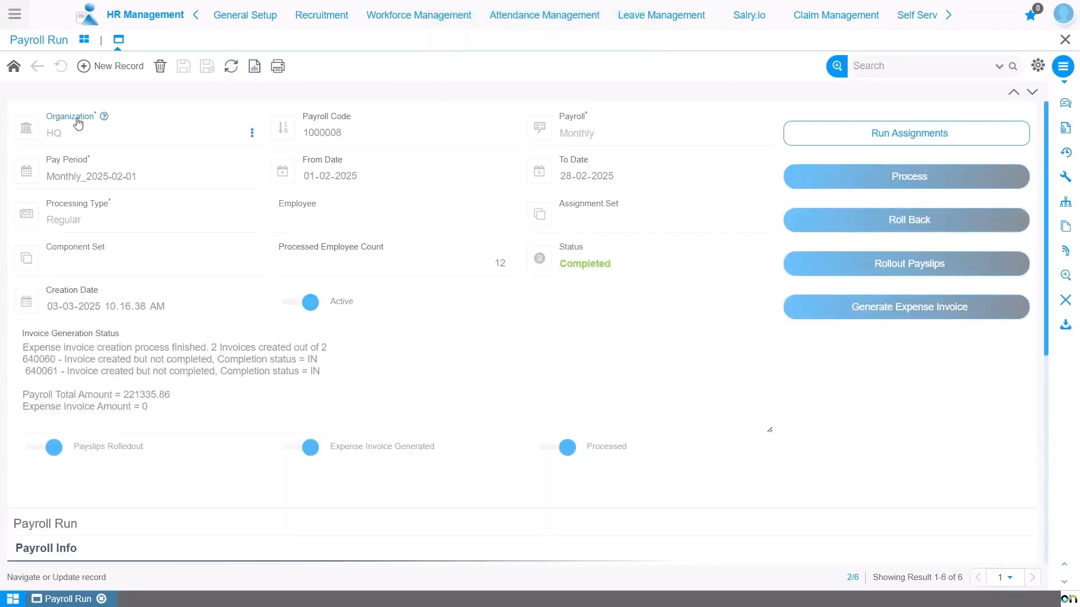
left_click(15, 68)
left_click(1011, 94)
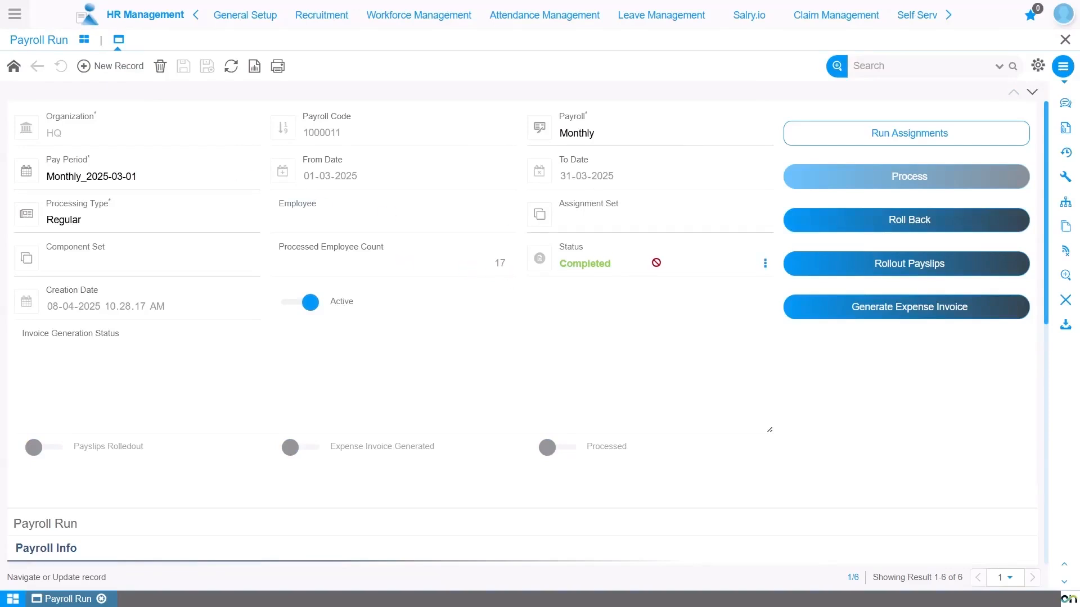
Step: Review the run assignments of the March 2025 payroll run and open the run results of the employee with 24,505.29 net pay
left_click(878, 133)
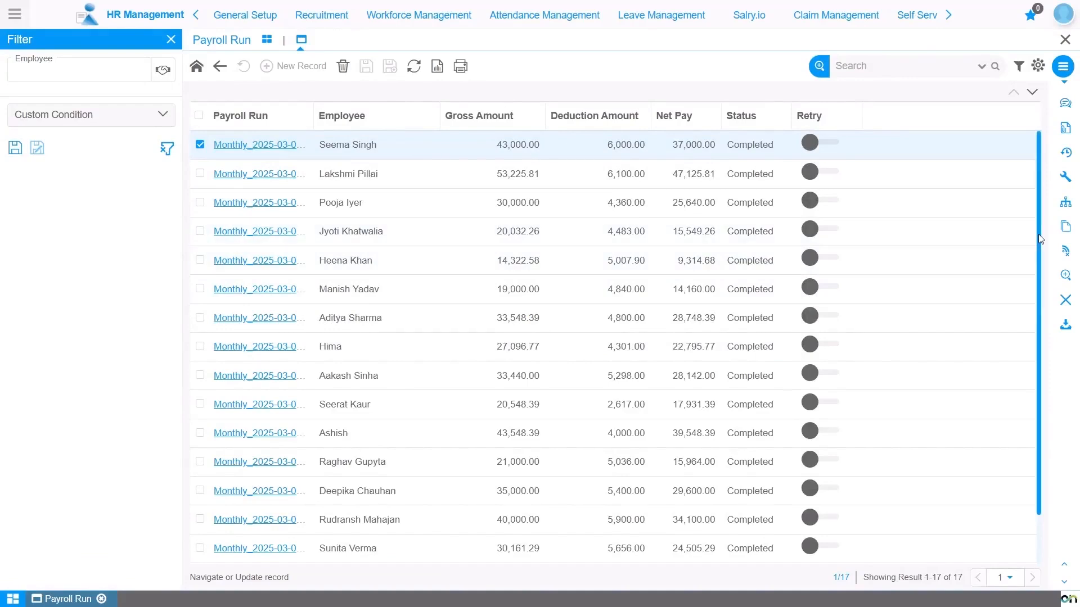
left_click_drag(1040, 239, 1034, 307)
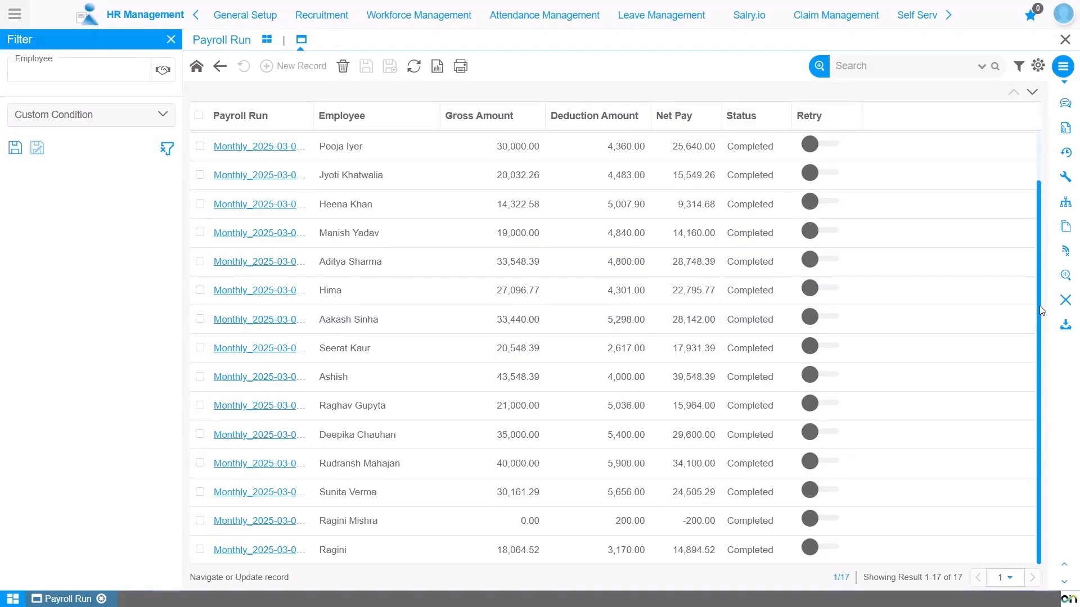
left_click(246, 494)
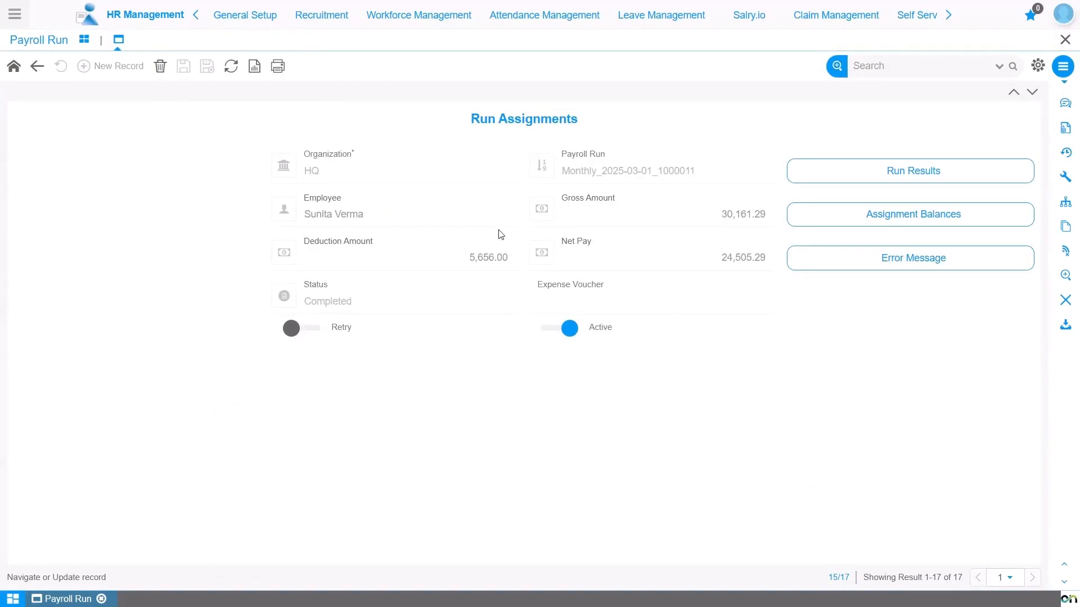
left_click(862, 178)
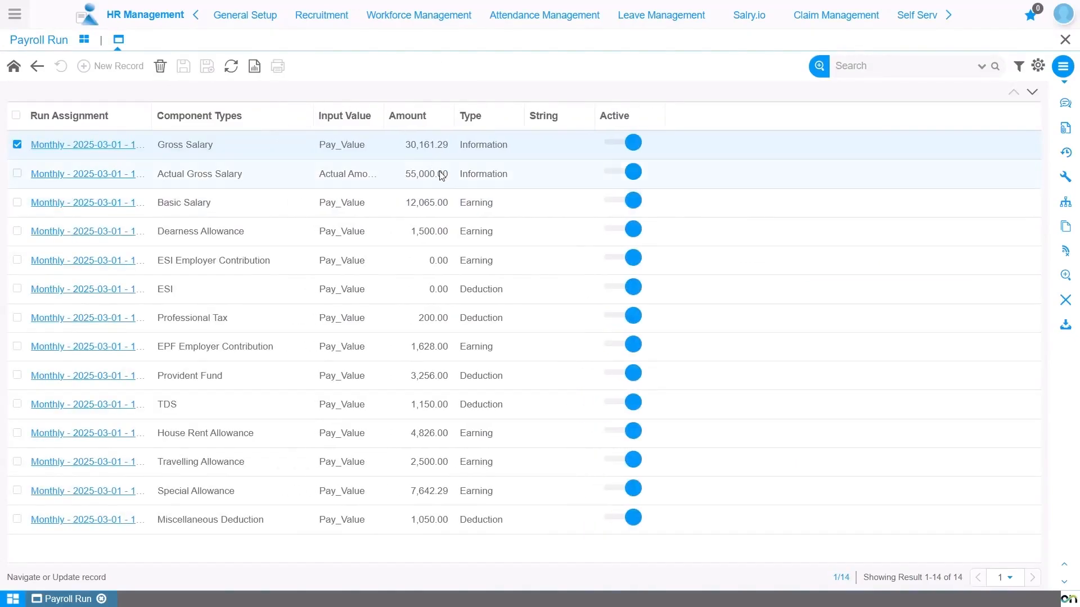
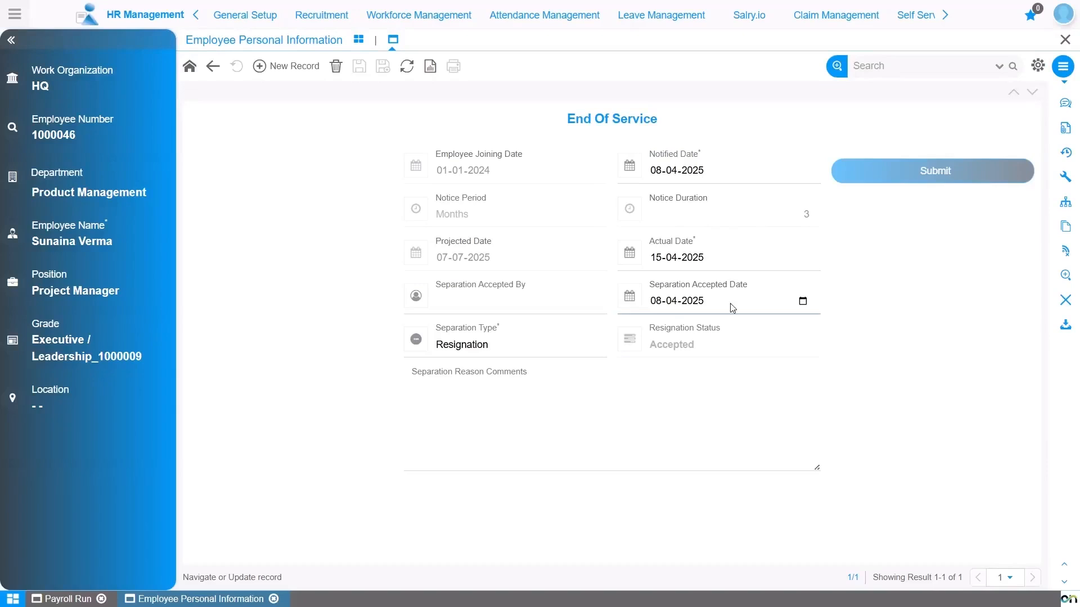
Step: Check the resigned employee's personal details, and find and open the same employee's record in Employee Work Information (Payroll)
left_click(189, 66)
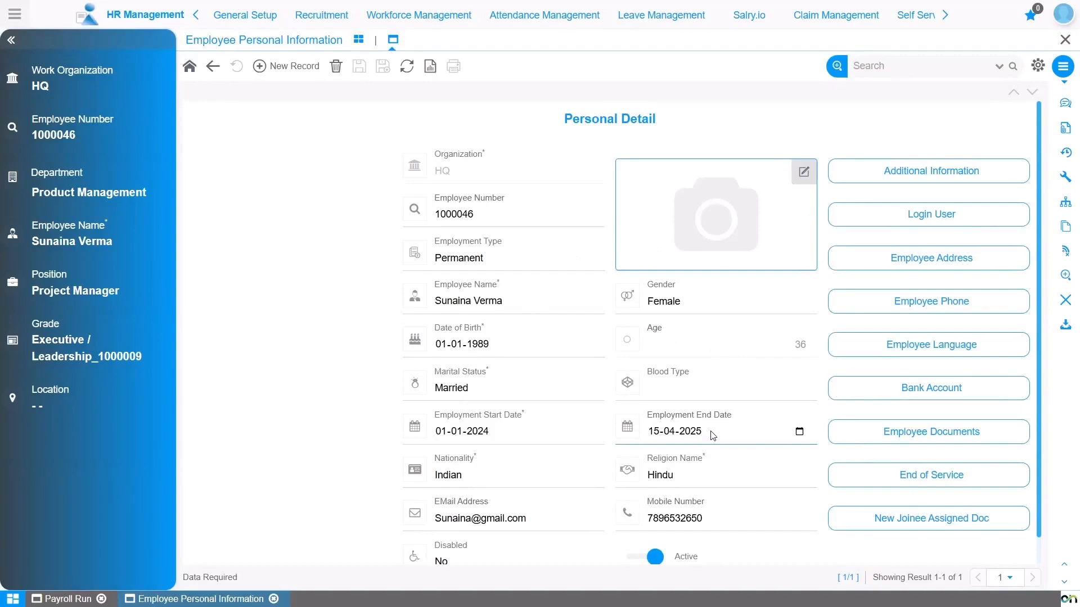
left_click(429, 16)
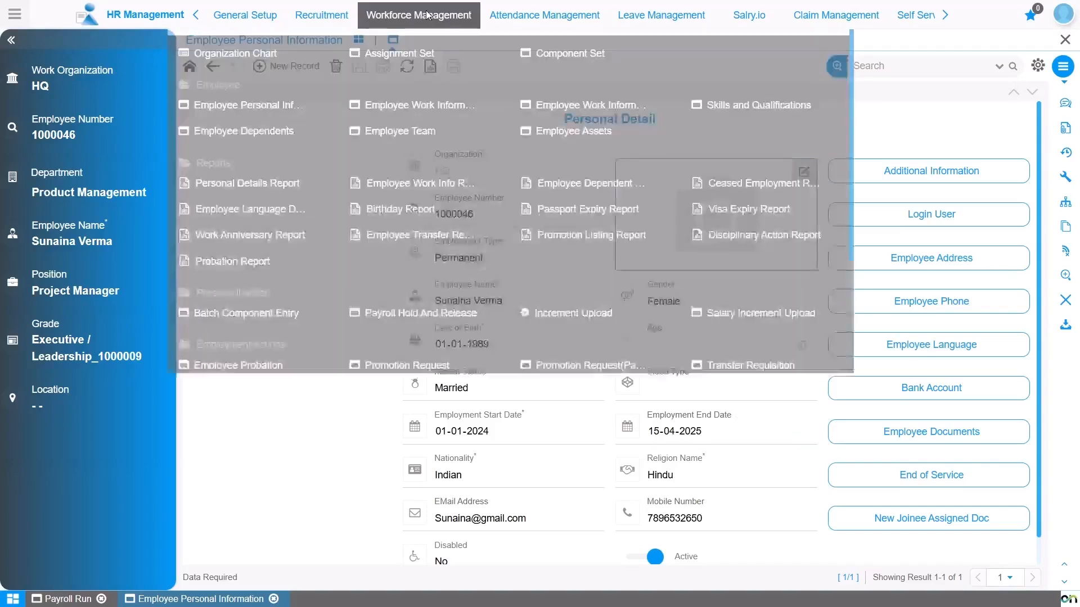
left_click(574, 110)
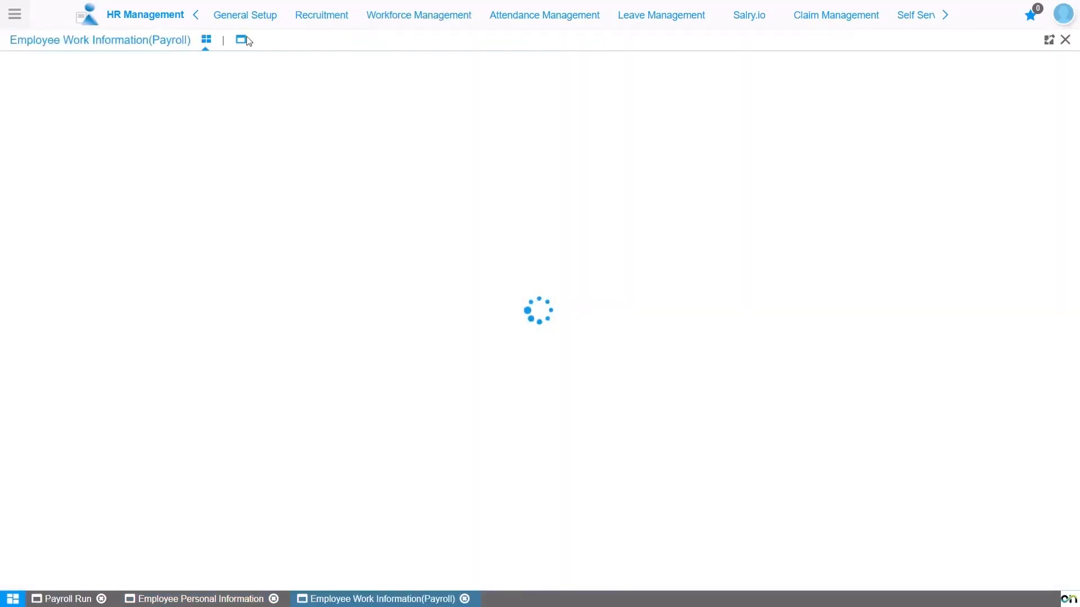
type("sunai")
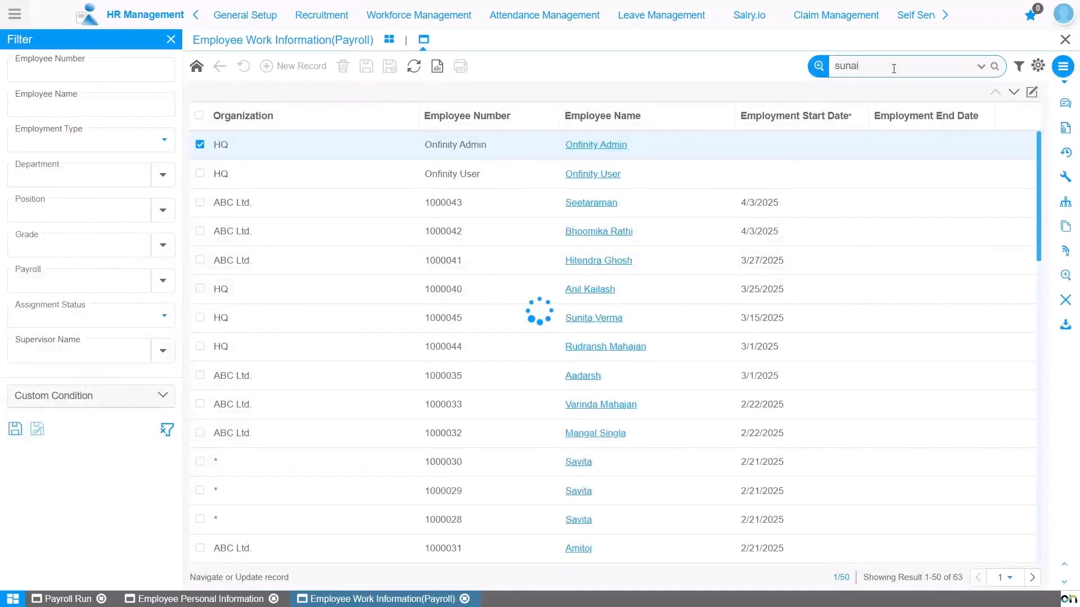
left_click(600, 145)
left_click(884, 171)
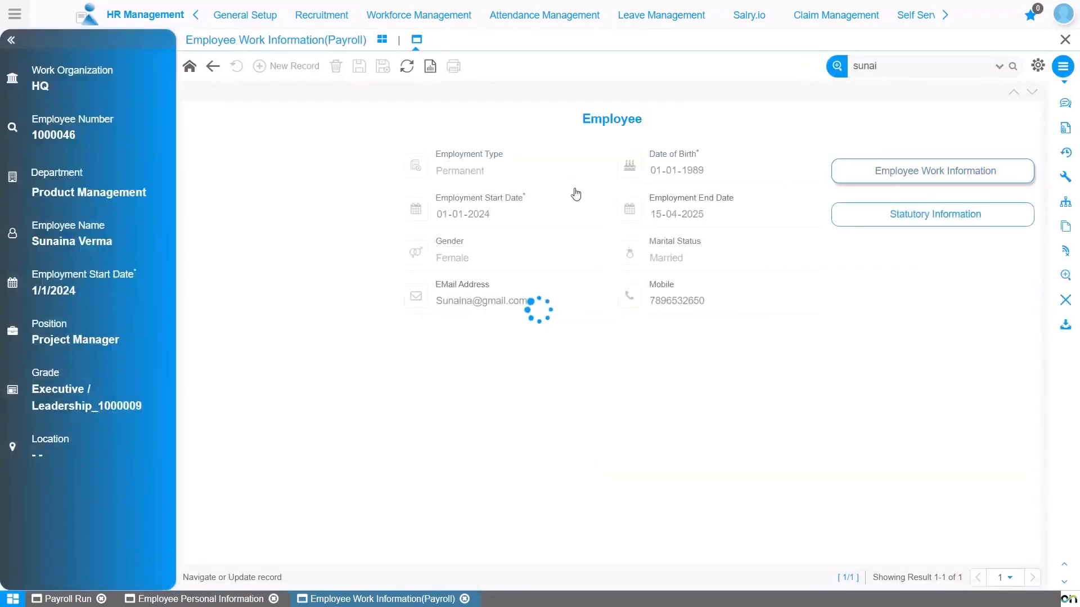
left_click(450, 148)
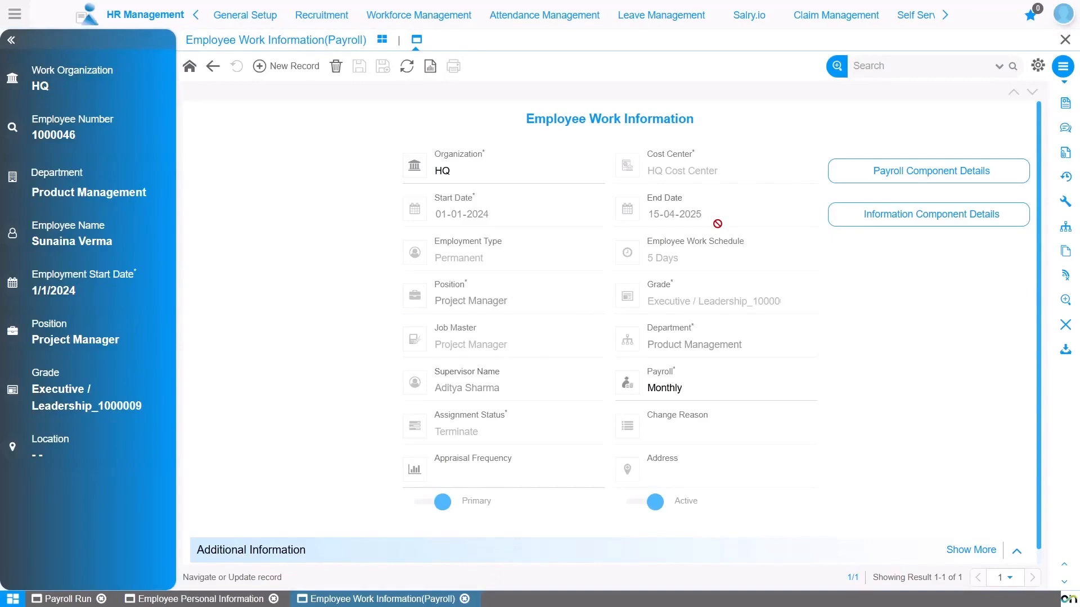
Step: Open another Payroll Run window and start a new payroll run record in it
mouse_move(728, 24)
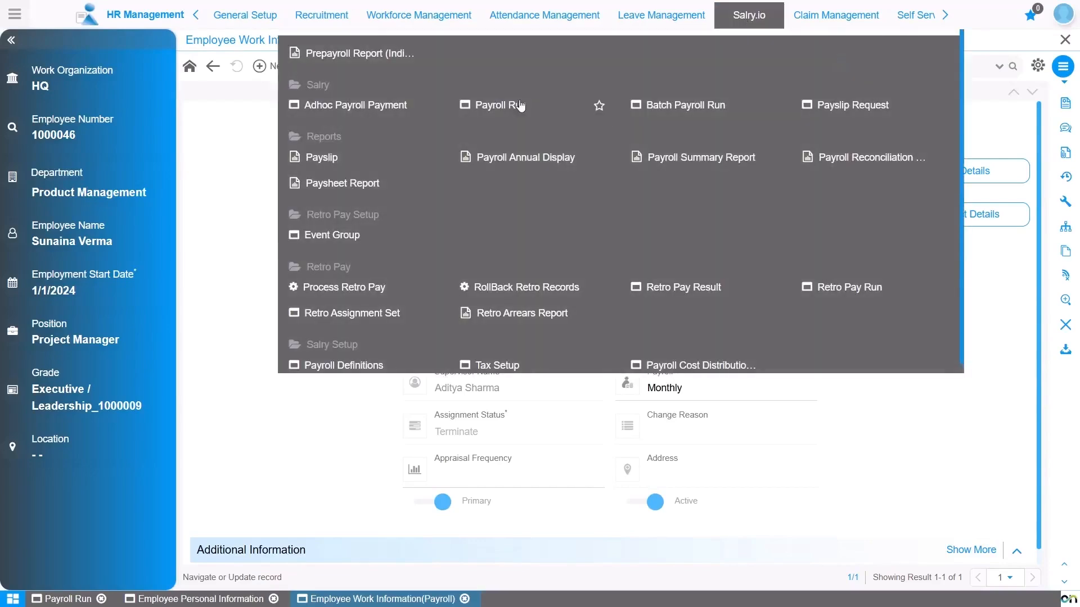
left_click(501, 107)
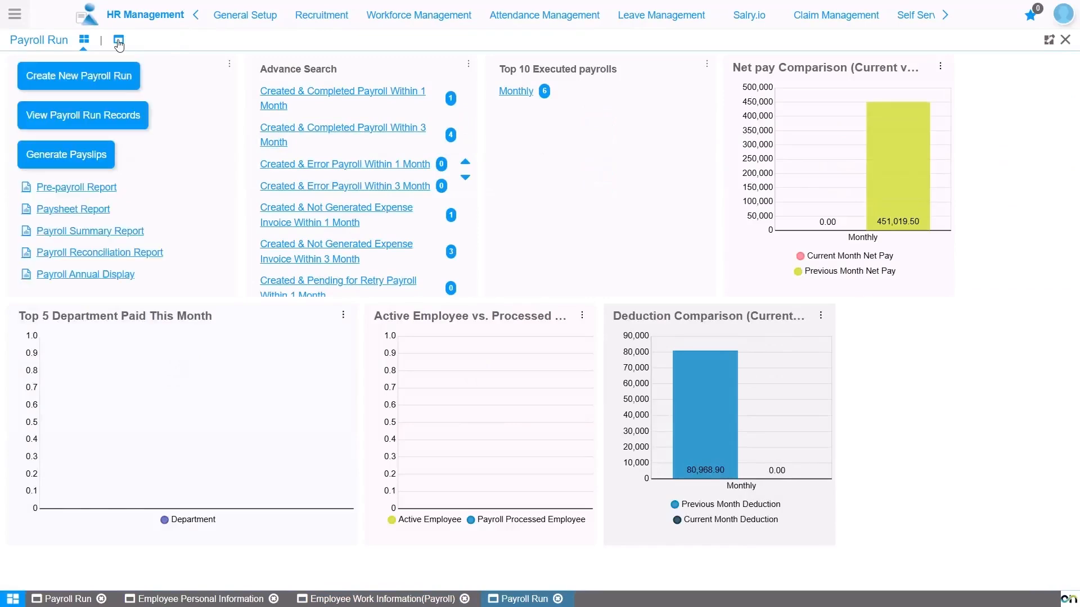
left_click(98, 85)
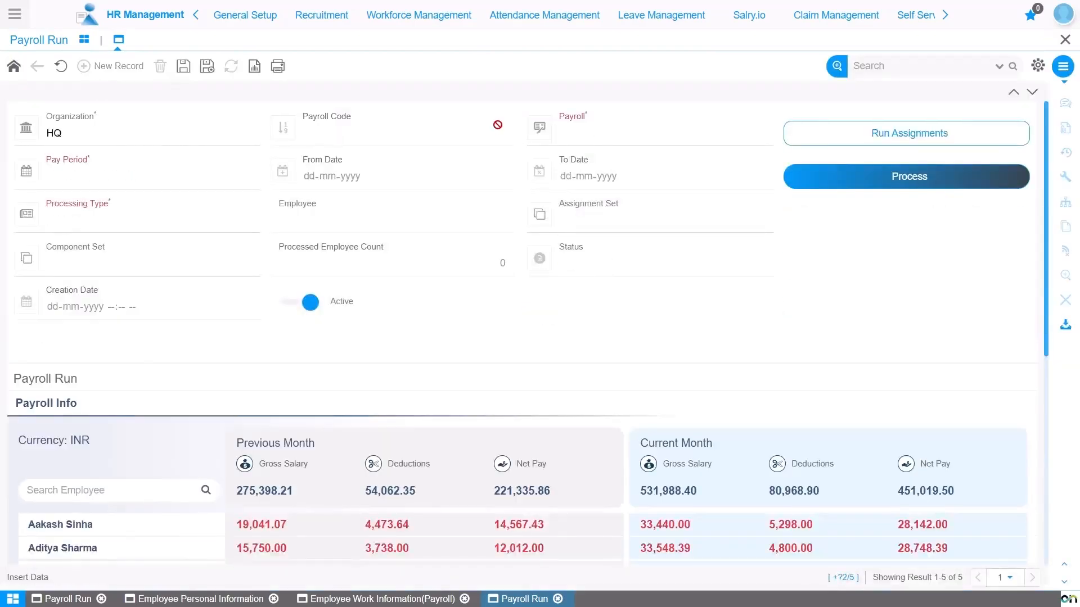
Step: Fill in the new payroll run with payroll Monthly, pay period Monthly_2025-04-01 and processing type Quick Pay, and save it
left_click(655, 143)
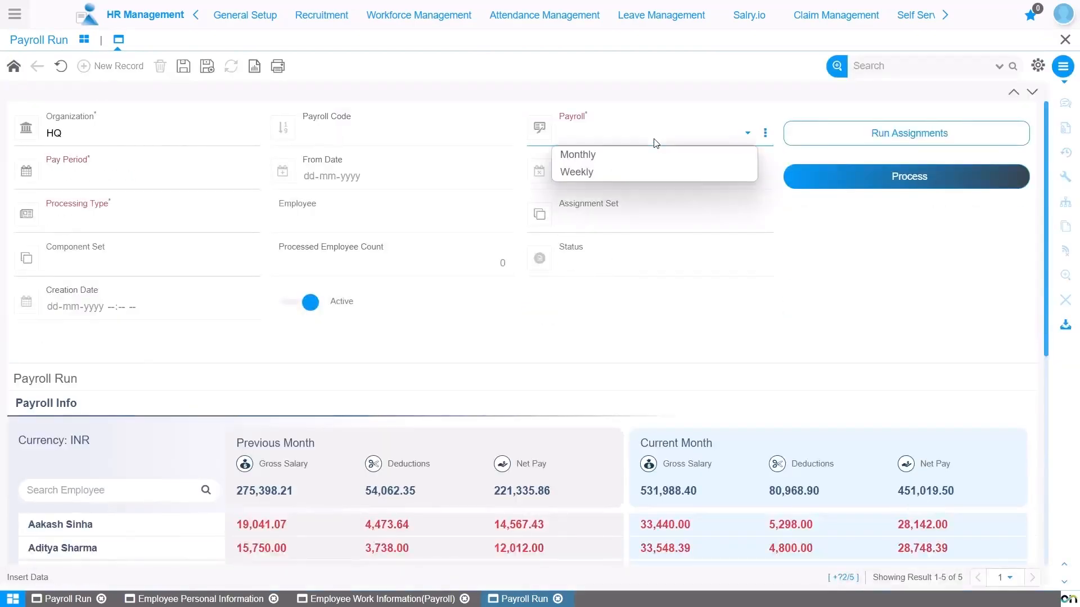
left_click(620, 161)
left_click(171, 180)
type("2002")
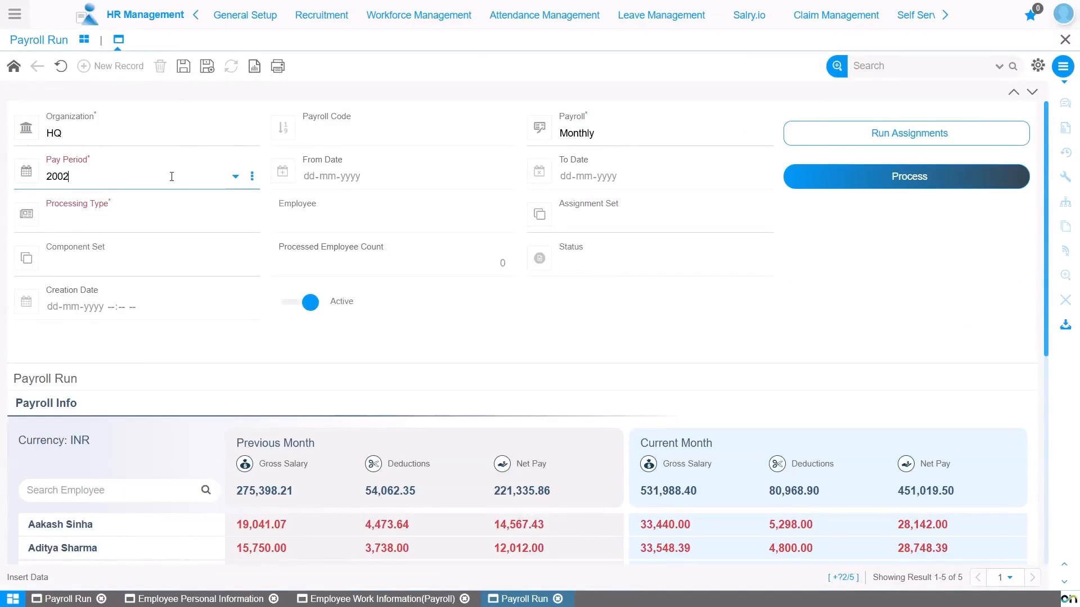
key("BackSpace")
type("5")
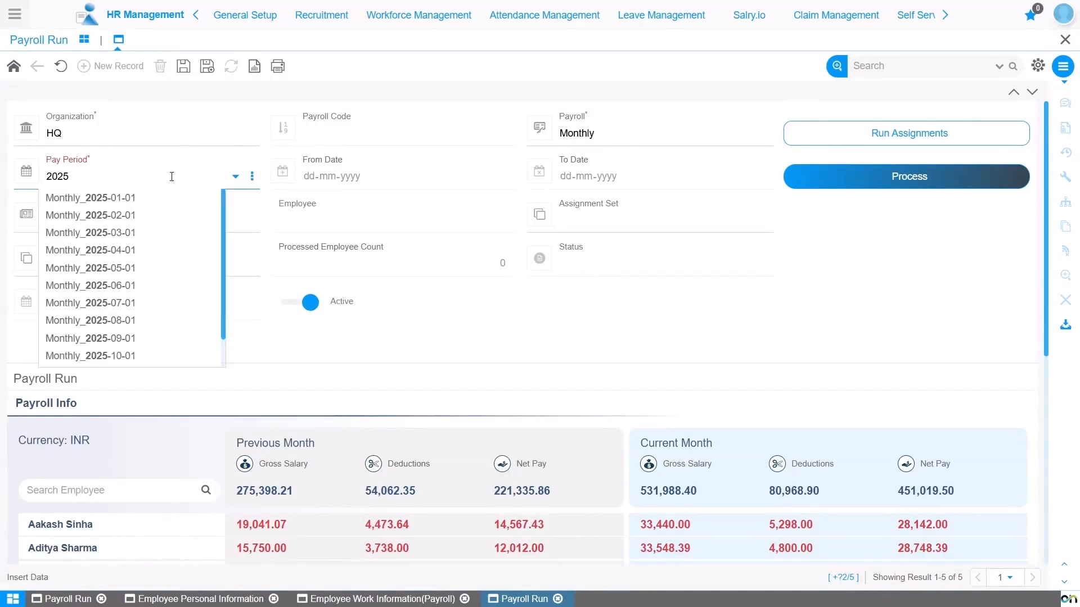
left_click(156, 259)
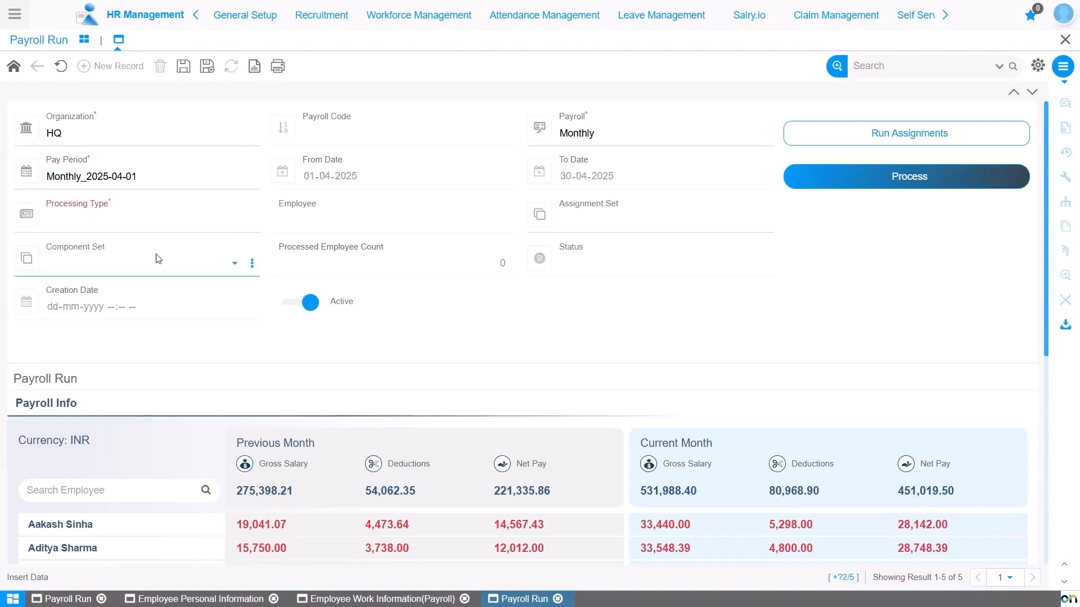
left_click(213, 225)
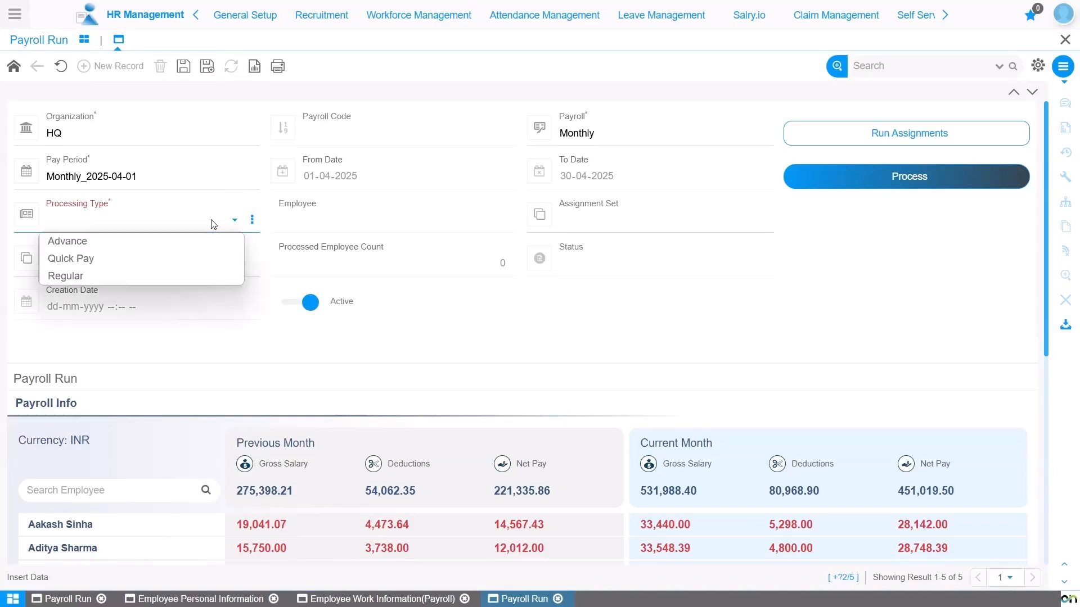
left_click(202, 265)
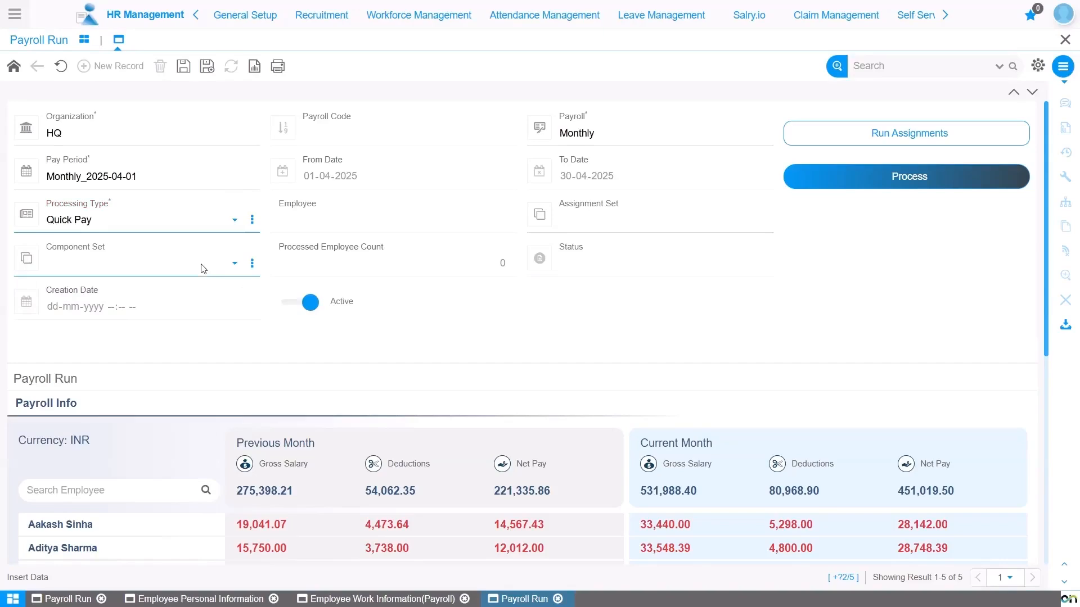
left_click(184, 67)
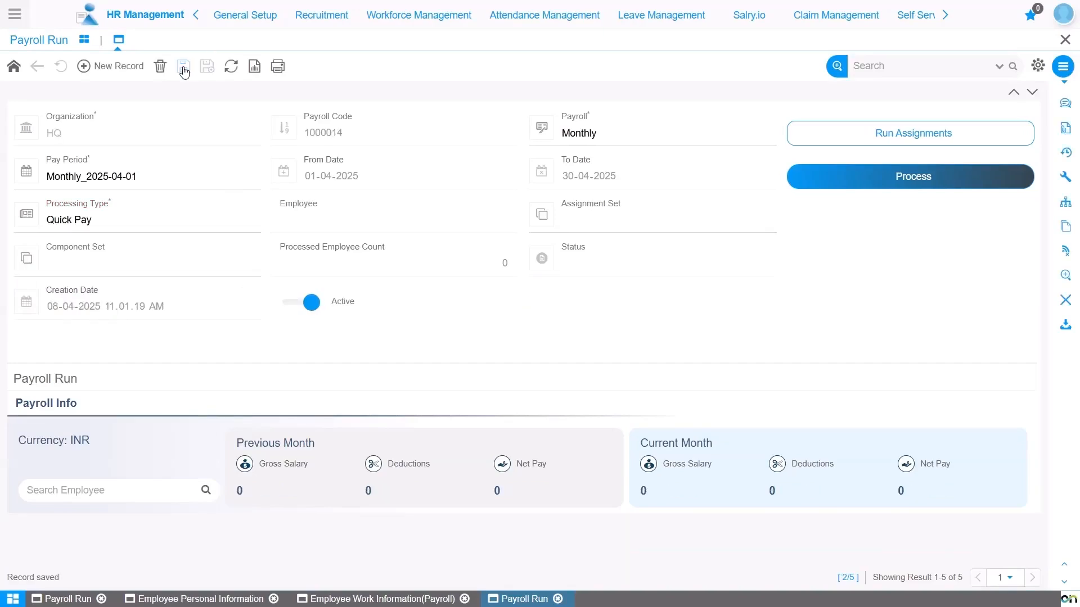
Step: Process the April 2025 Quick Pay run for the resigned employee
left_click(881, 178)
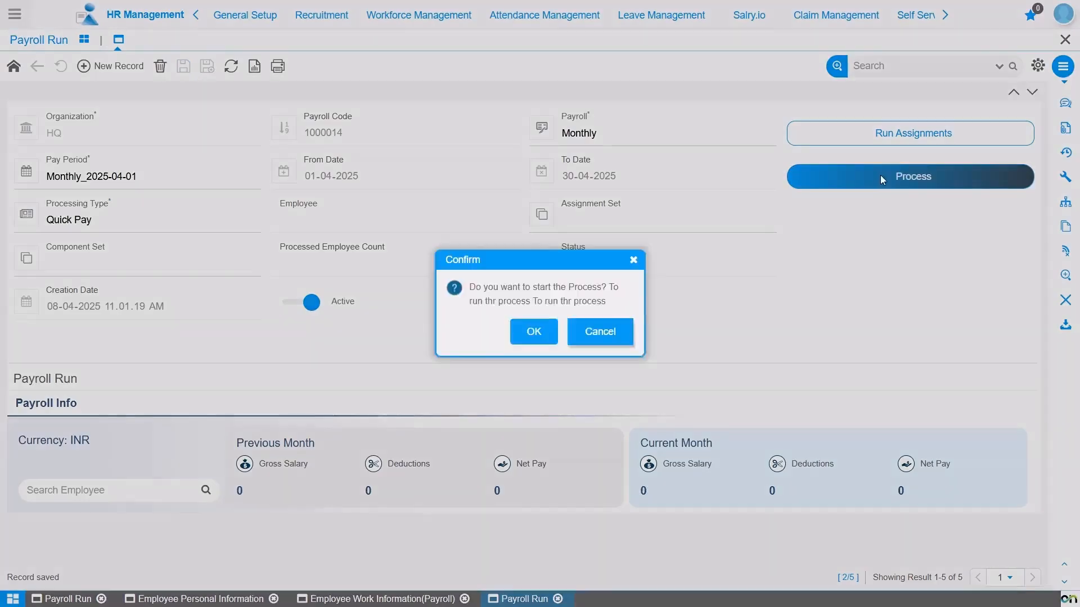
left_click(530, 333)
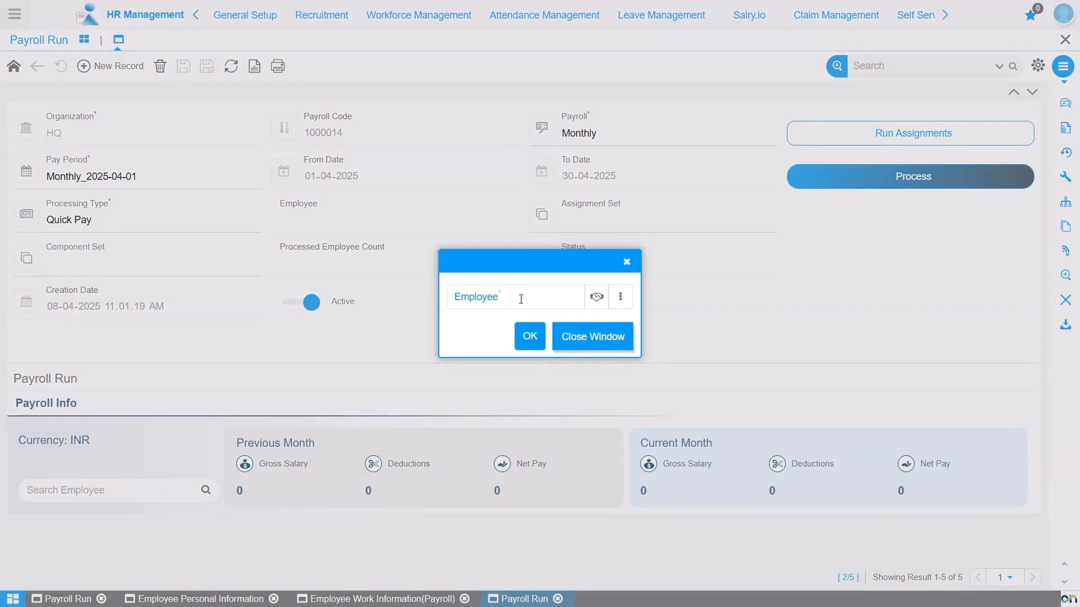
left_click(521, 297)
type("sunai")
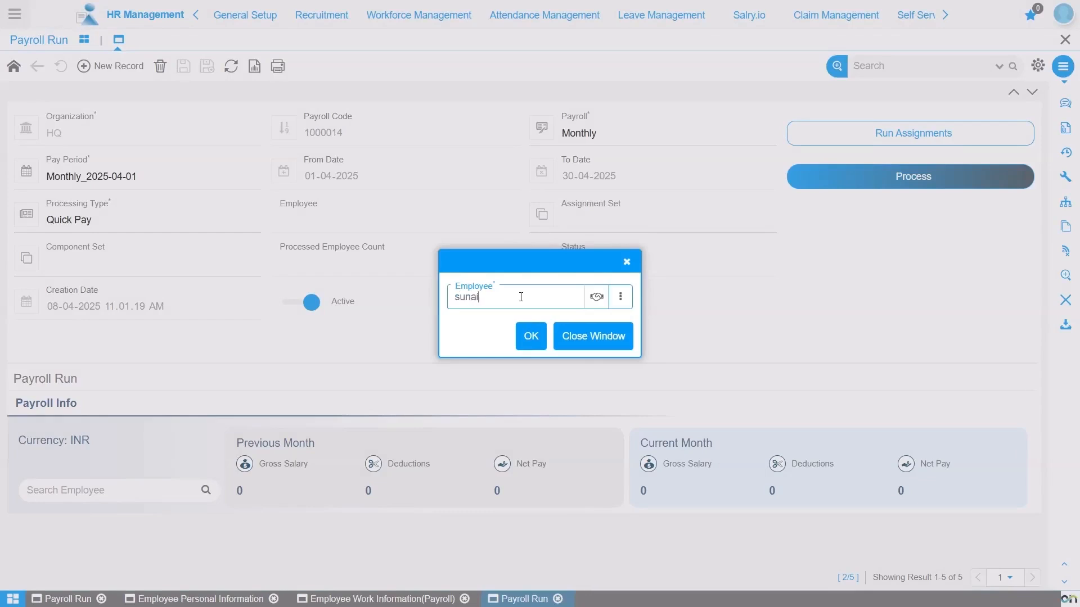
left_click(521, 318)
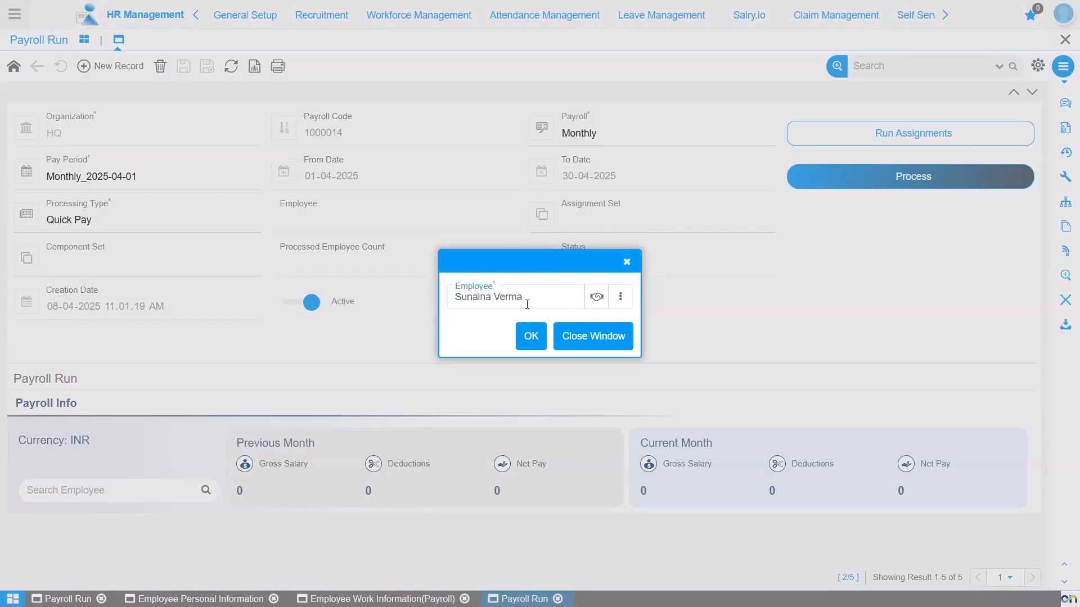
left_click(532, 338)
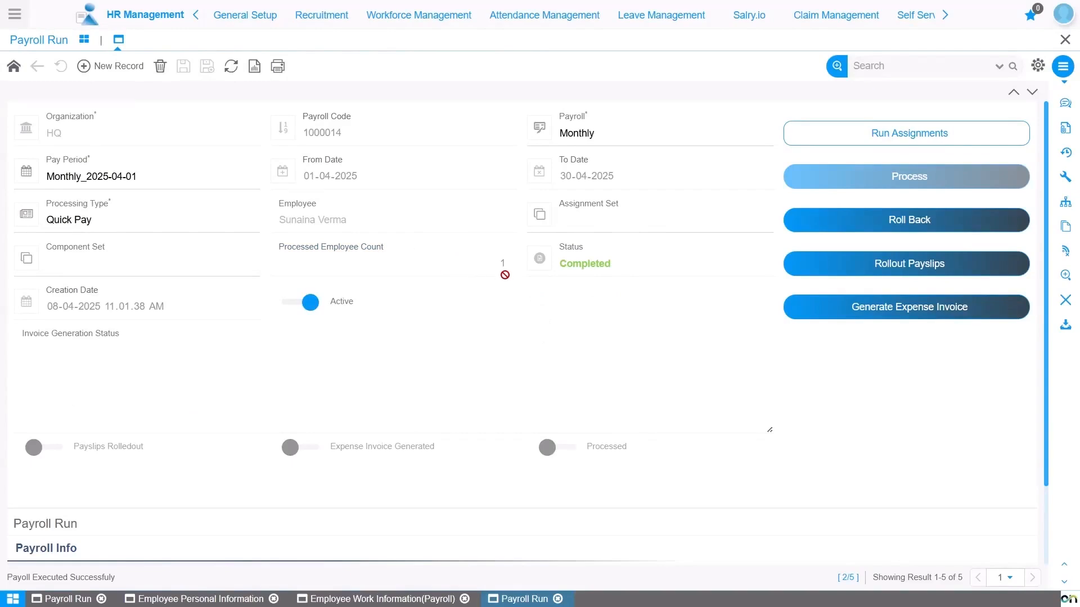
Step: Review the run assignment and run results of the April Quick Pay run, and return to its payroll run record
left_click(918, 135)
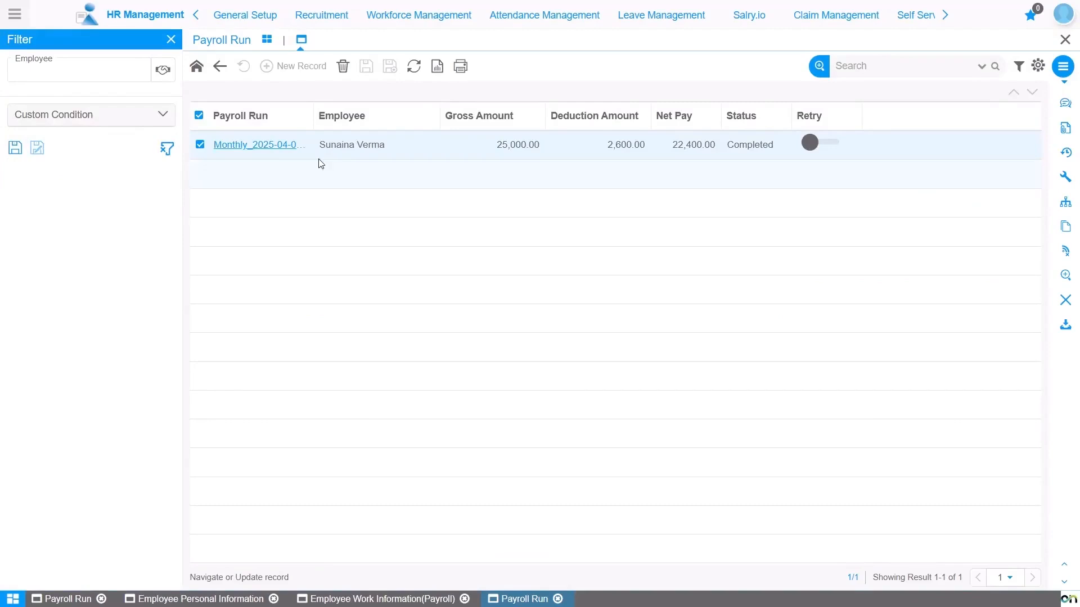
left_click(265, 144)
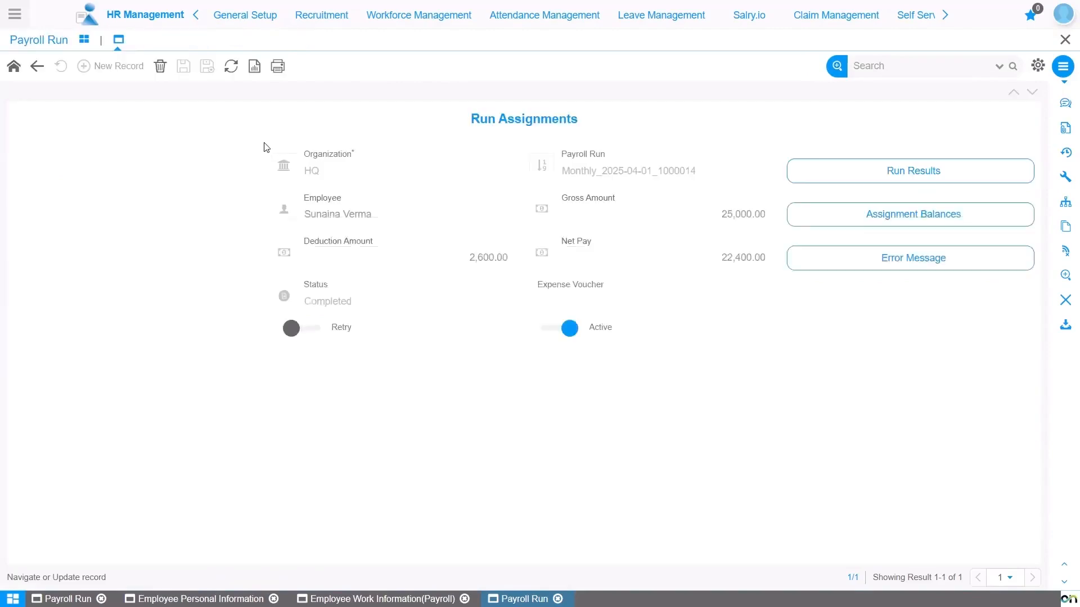
left_click(896, 170)
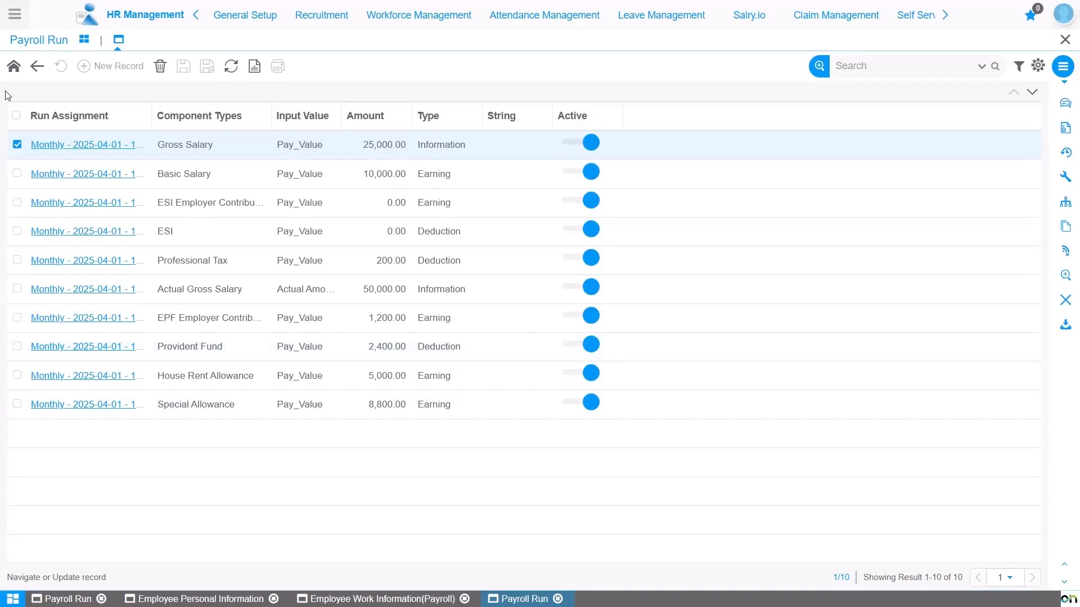
left_click(35, 68)
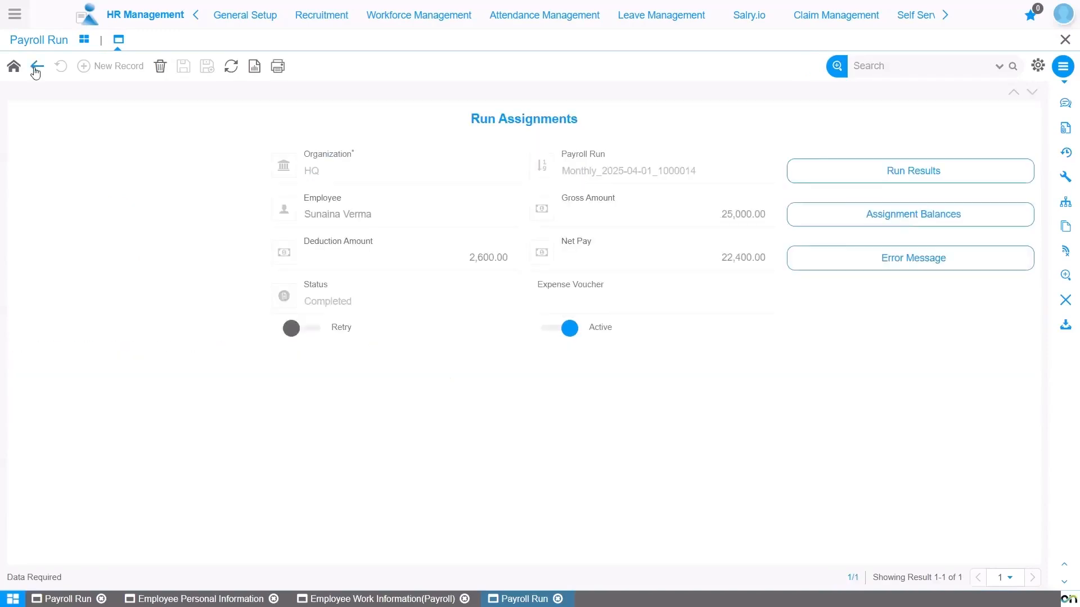
left_click(35, 69)
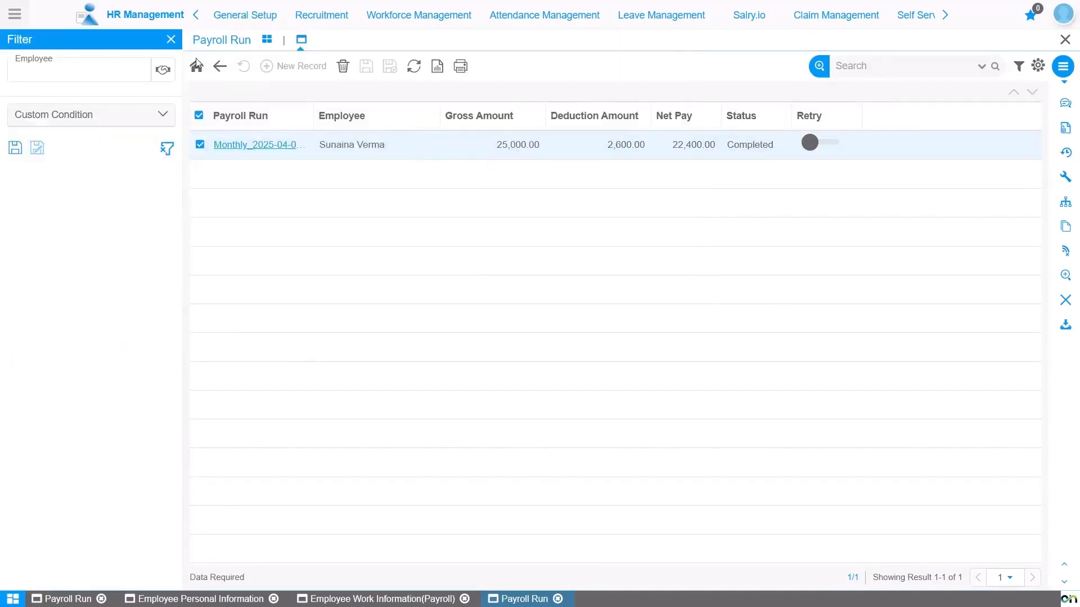
left_click(198, 68)
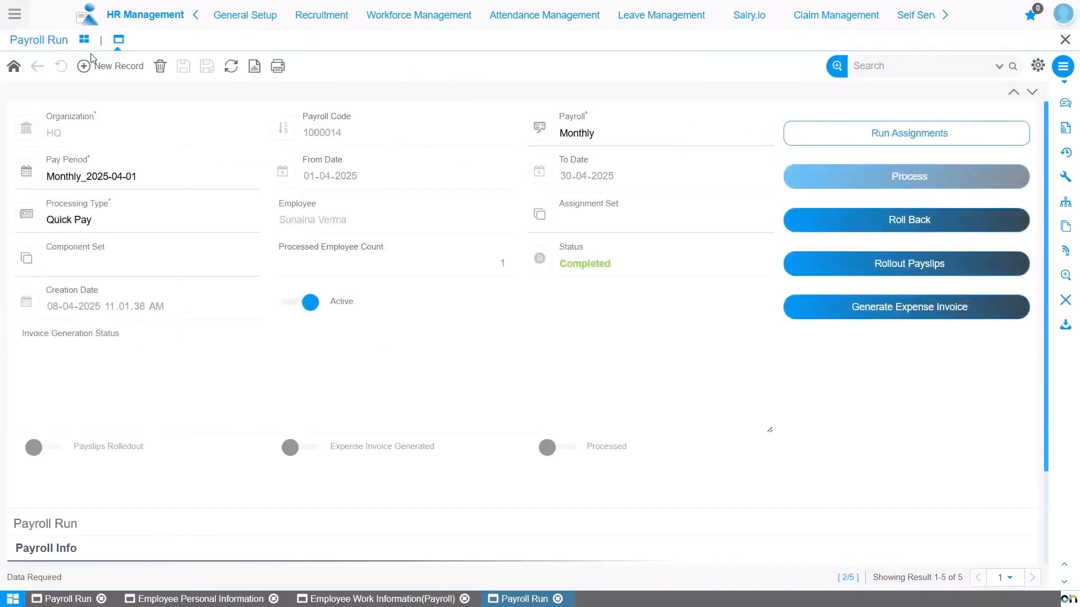
Step: Examine the payroll dashboard's charts for net pay, paid departments, active versus processed employees, and deductions
left_click(85, 39)
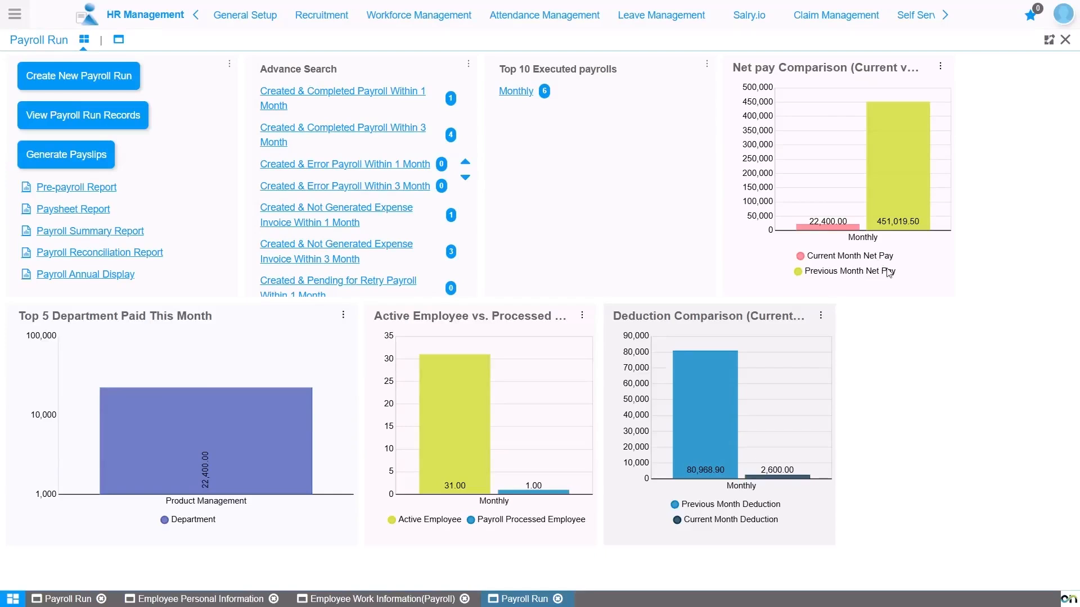
mouse_move(902, 194)
mouse_move(205, 422)
mouse_move(471, 446)
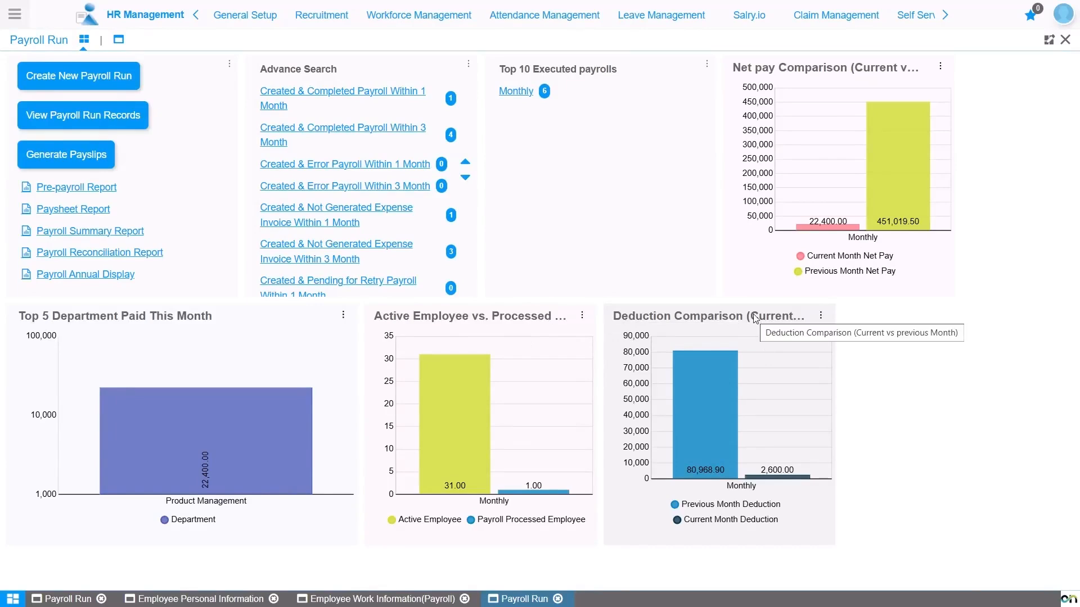
mouse_move(709, 392)
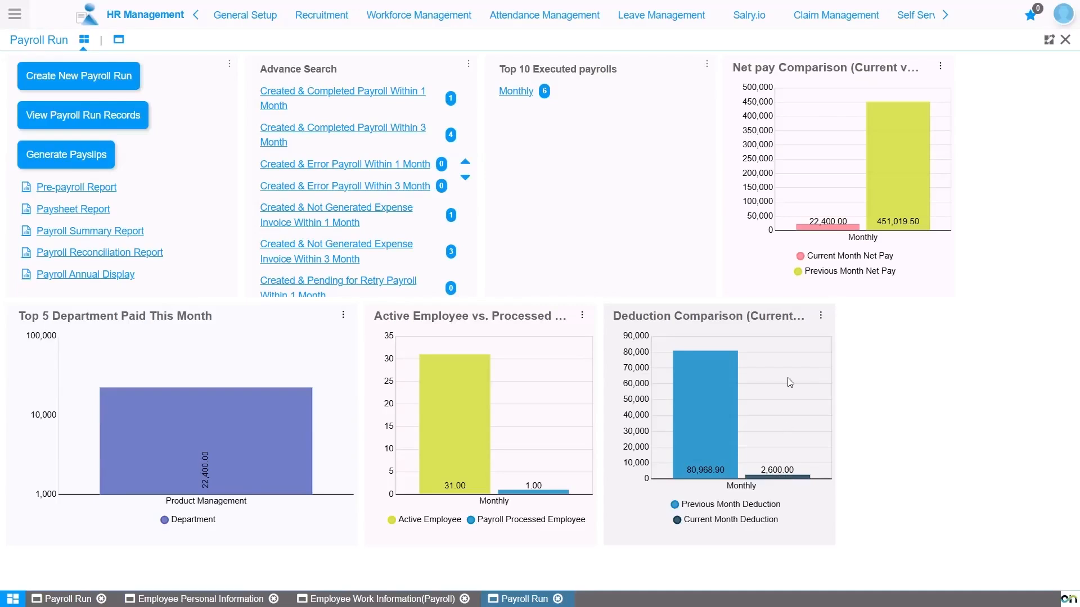
Step: Open the Monthly_2025-03-01 payroll run record and view its previous and current month Payroll Info comparison
left_click(119, 41)
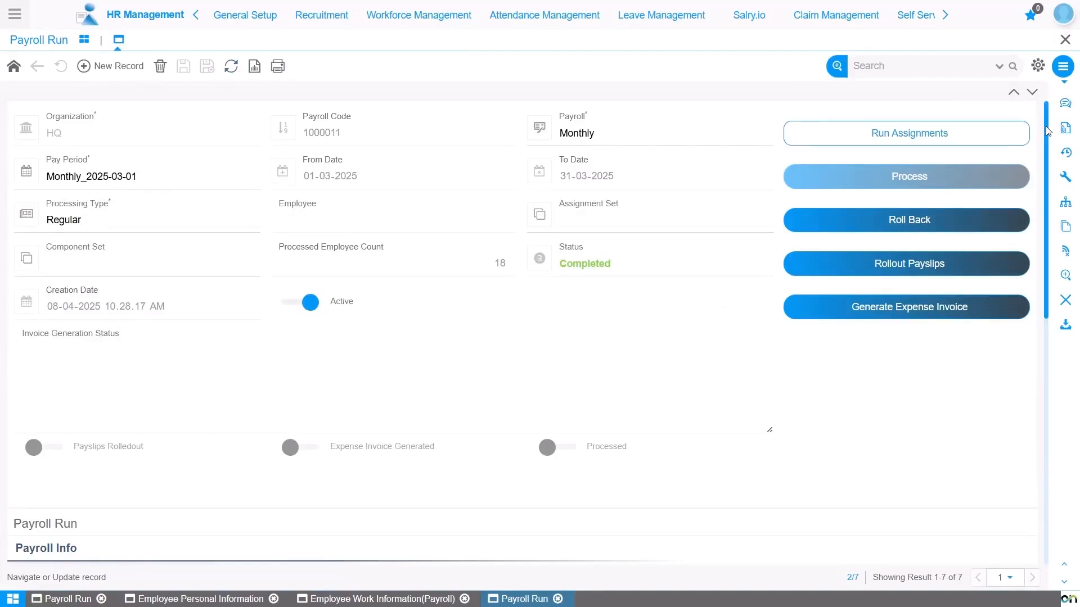
mouse_move(1046, 126)
left_mouse_down()
mouse_move(1044, 137)
mouse_move(1042, 119)
left_mouse_up()
left_click_drag(1044, 240, 1063, 447)
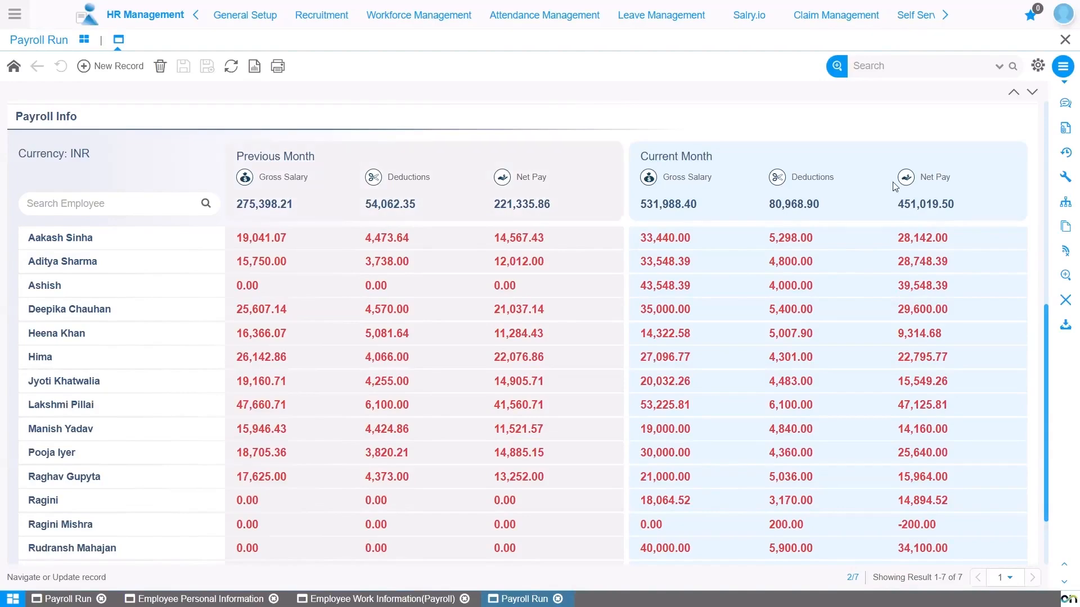
Step: Open the first listed employee's salary breakdown and inspect the components behind Balance Special Allowance and Basic Salary Balance
left_click(74, 240)
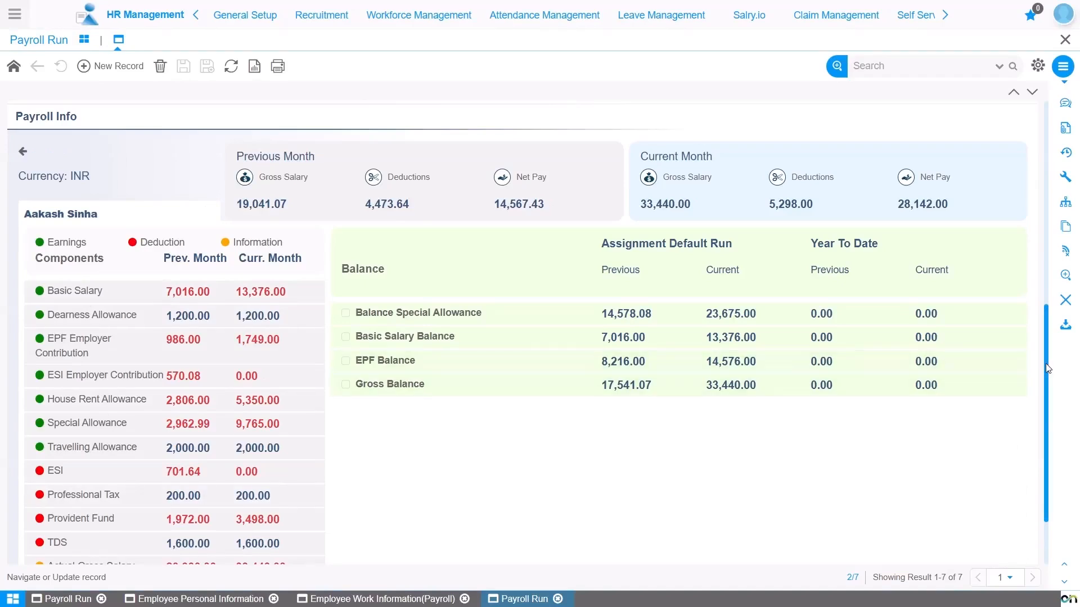
scroll(1052, 418, "down", 2)
scroll(1052, 418, "up", 1)
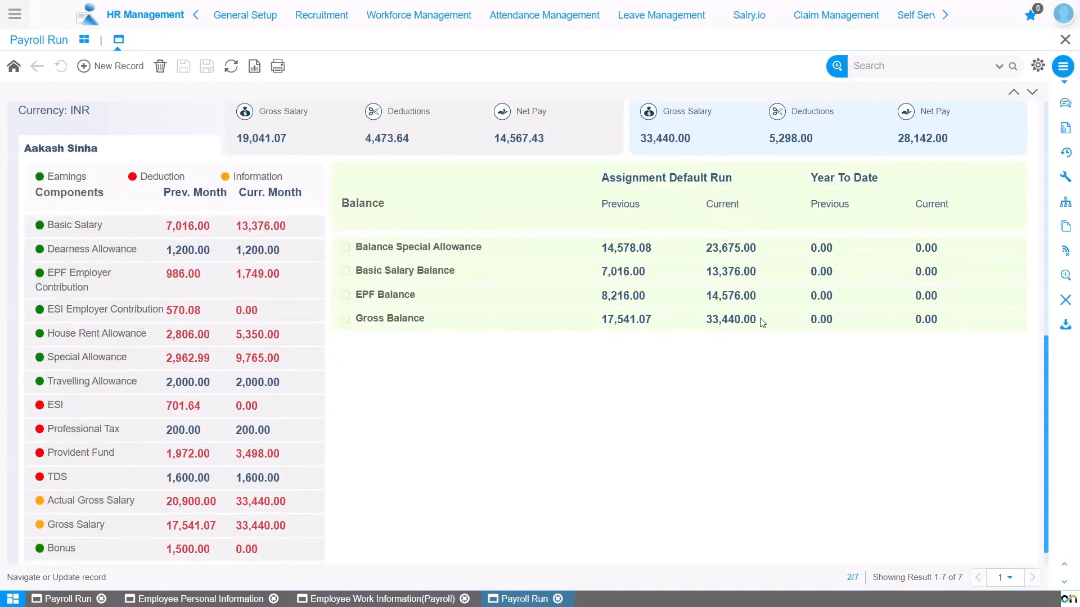
left_click(346, 248)
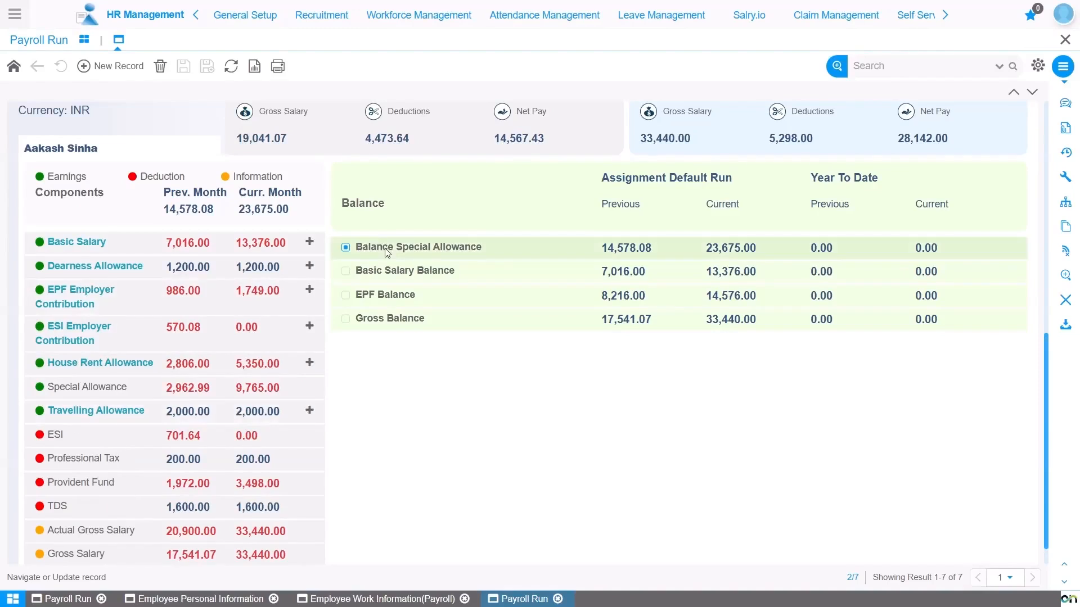
left_click(345, 274)
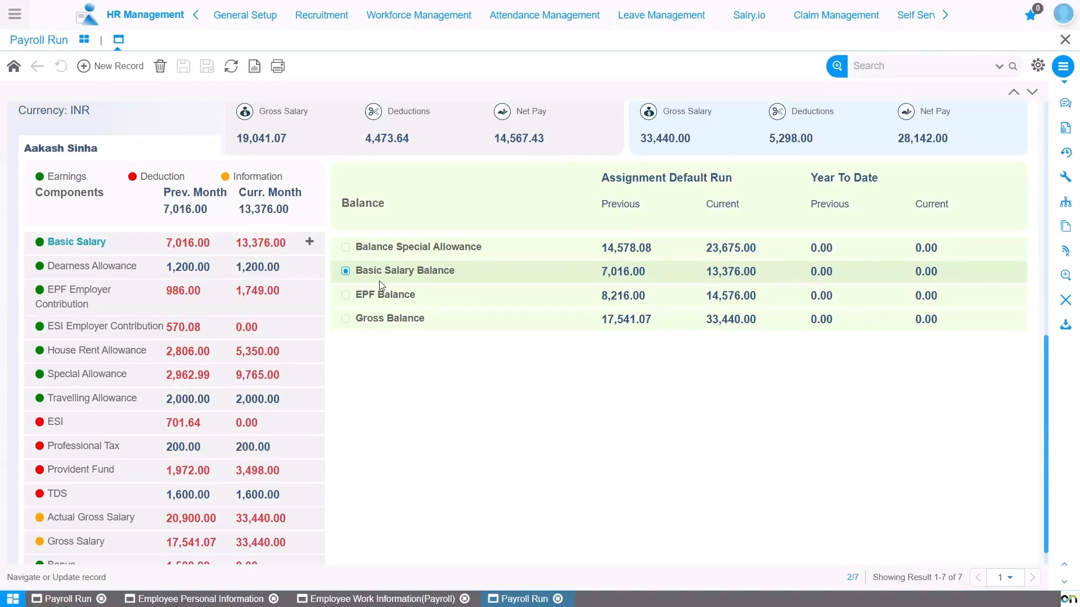
Step: Check the rest of the employee's salary components, and return to the monthly comparison list of all employees
scroll(1052, 447, "up", 2)
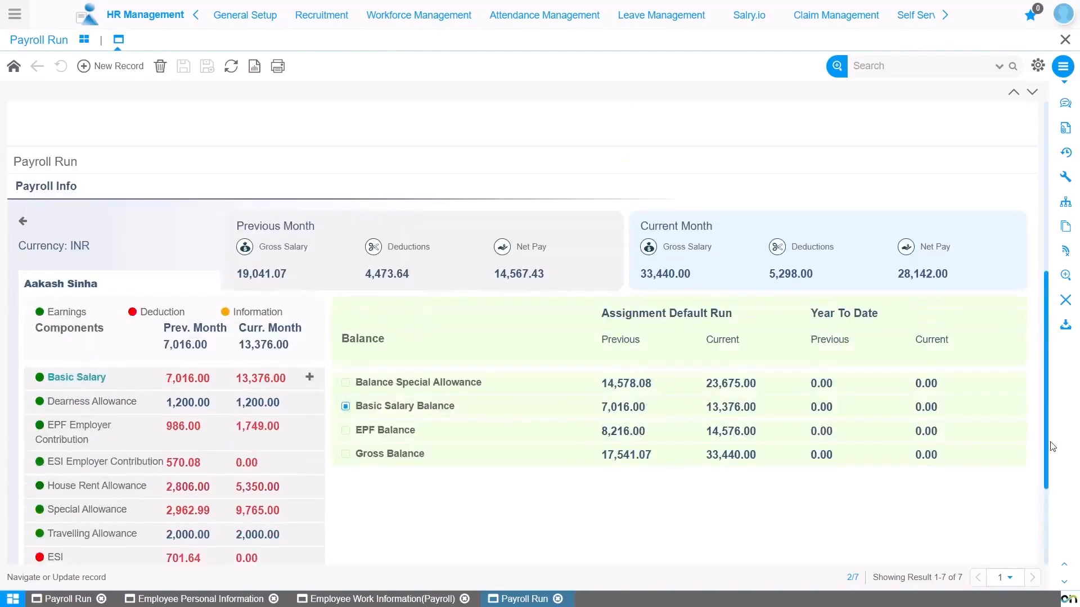
scroll(1054, 478, "down", 4)
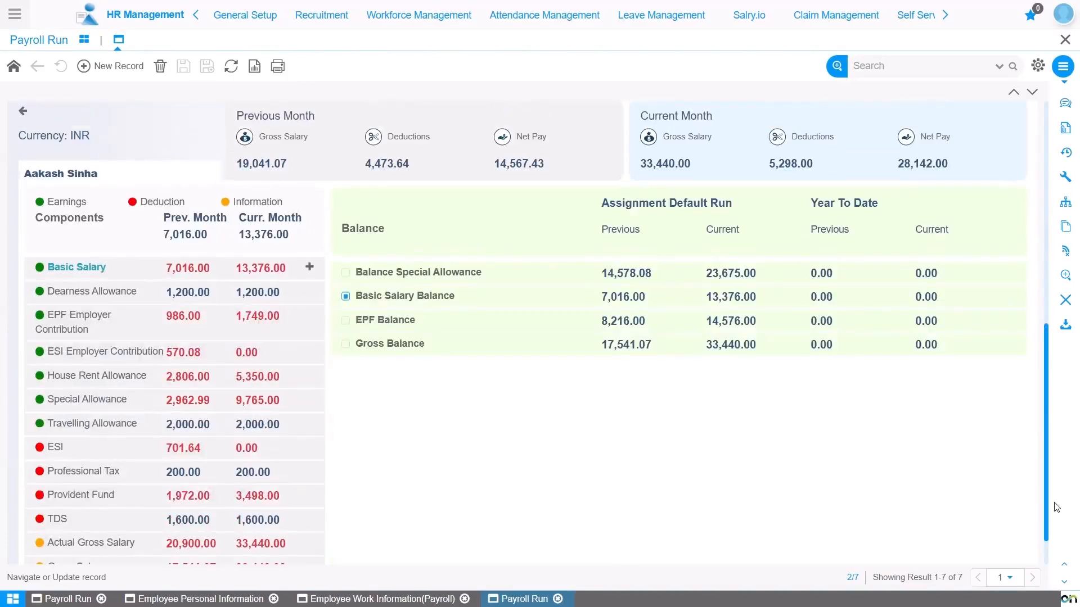
left_click_drag(1054, 503, 1051, 526)
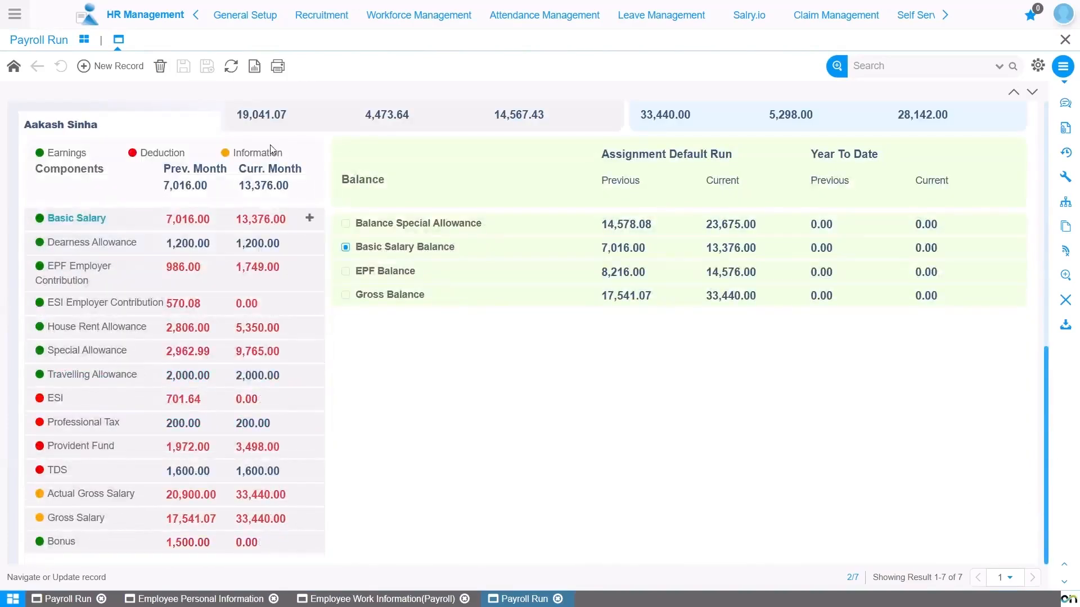
left_click_drag(1046, 427, 1044, 385)
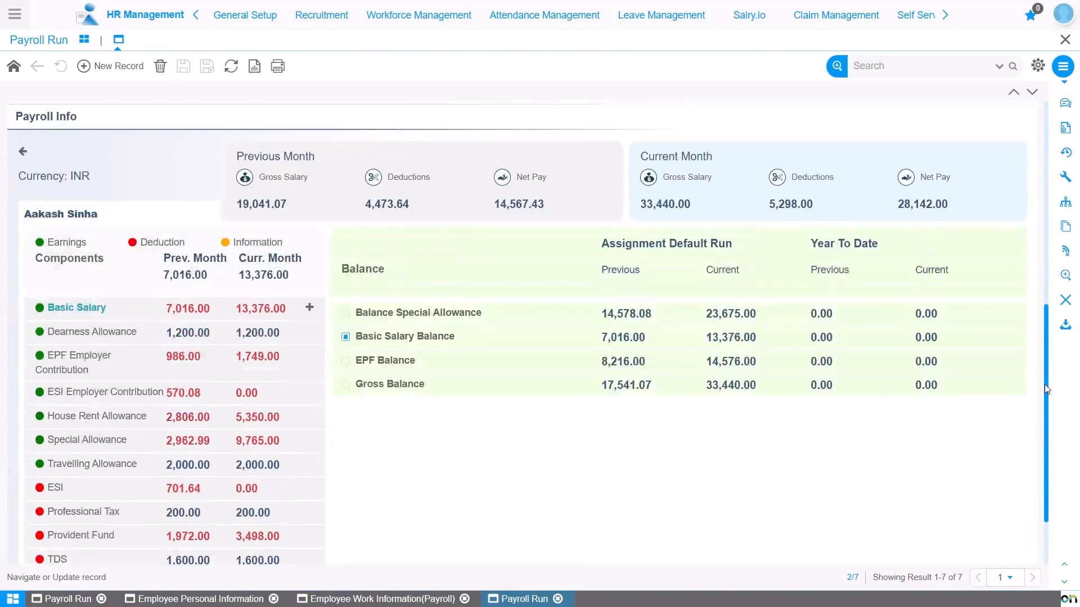
left_click(23, 176)
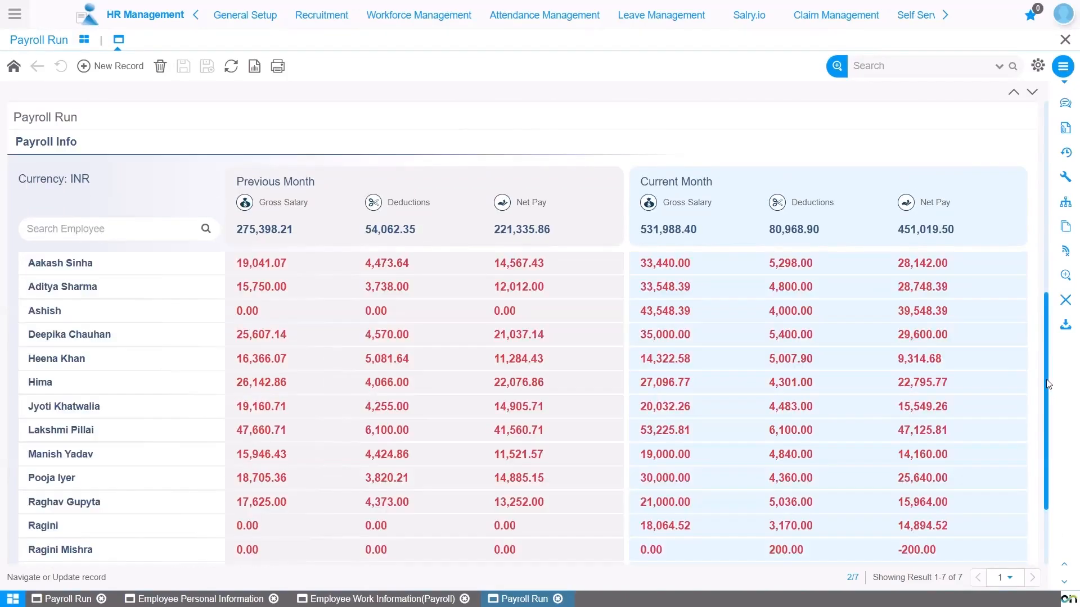
scroll(1033, 497, "down", 2)
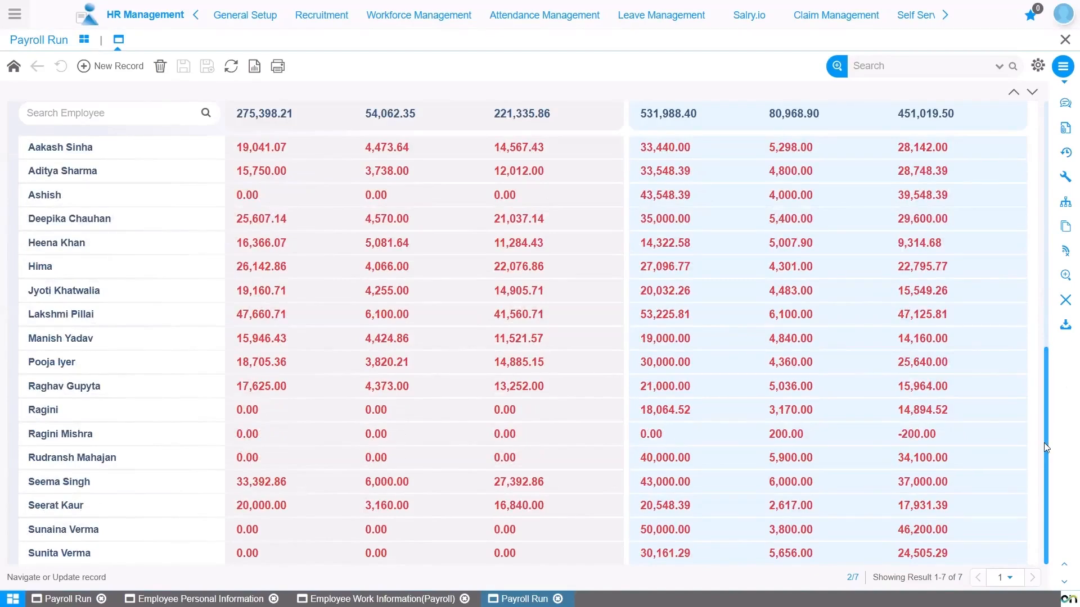
left_click_drag(1044, 444, 1046, 338)
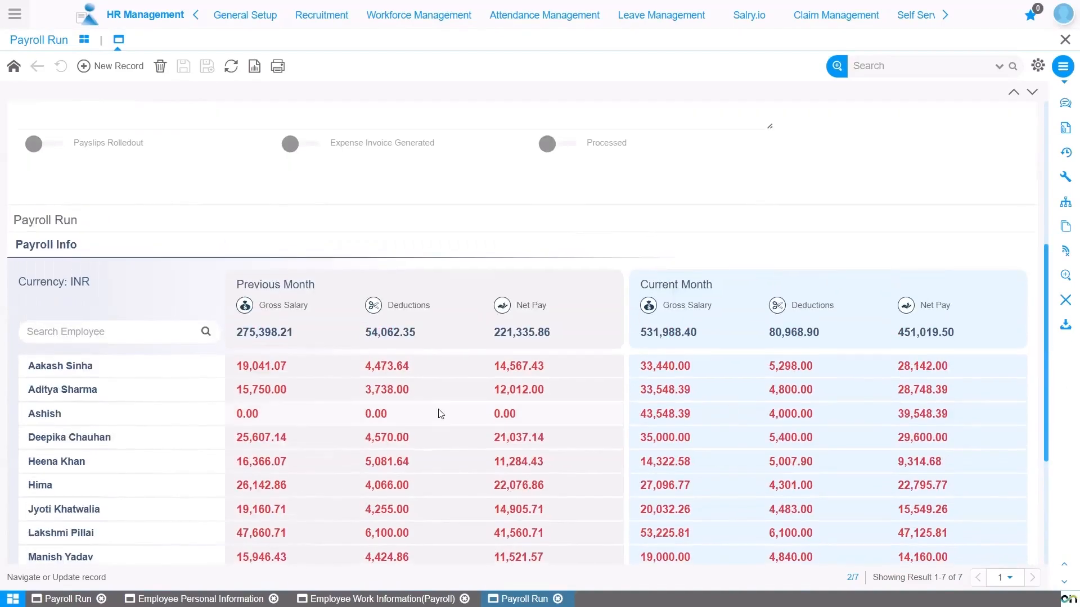